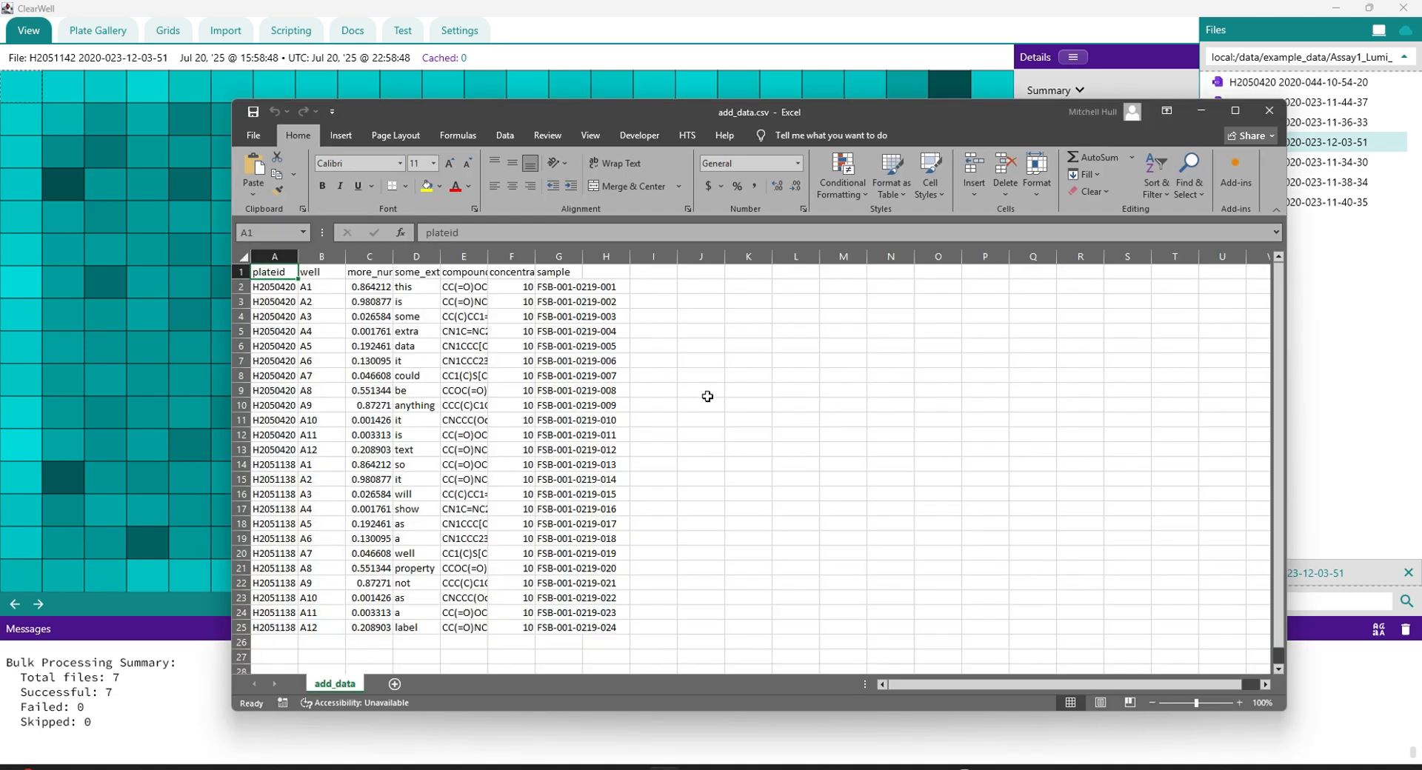
Step: Fit all column widths in the add_data sheet to their contents and highlight the header row for review
{"action": "left_click", "coordinate": [243, 256]}
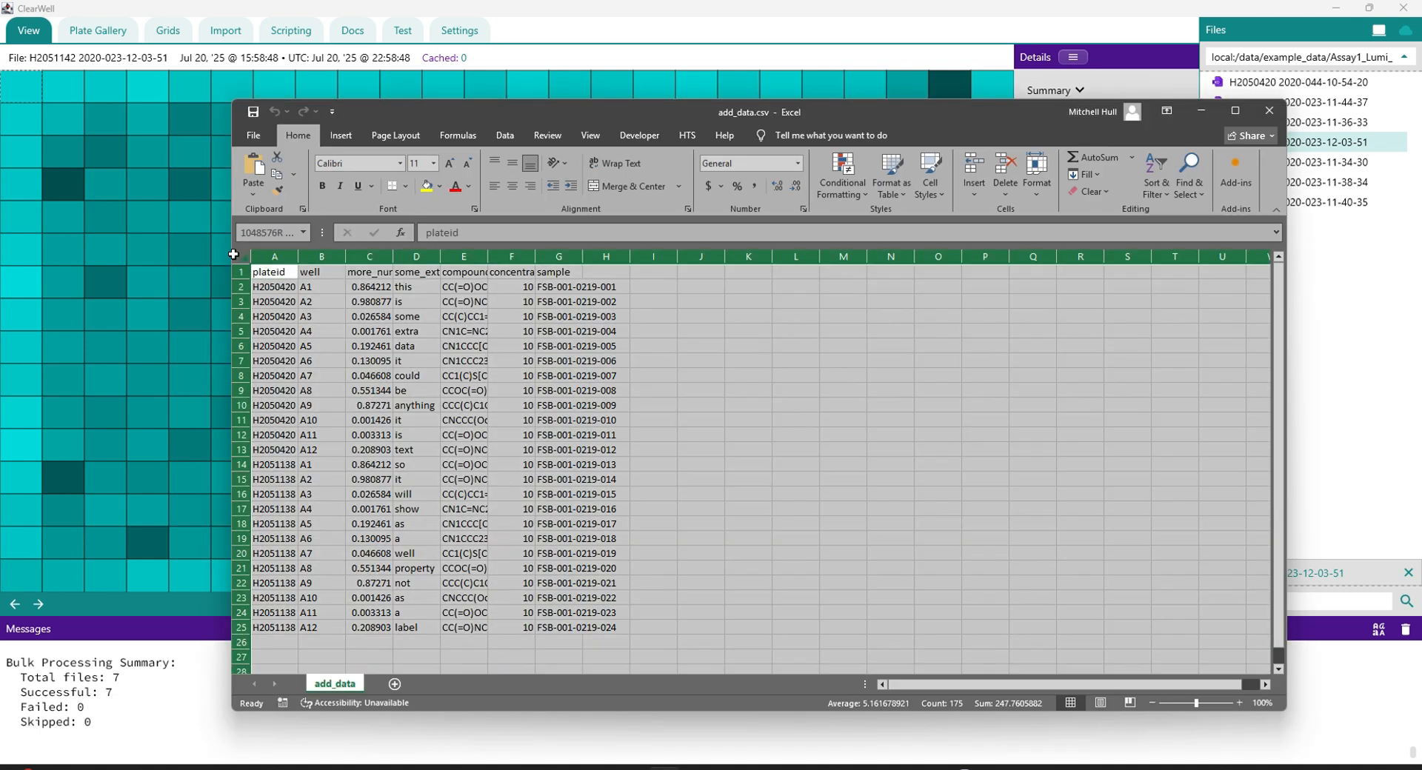
{"action": "double_click", "coordinate": [305, 254]}
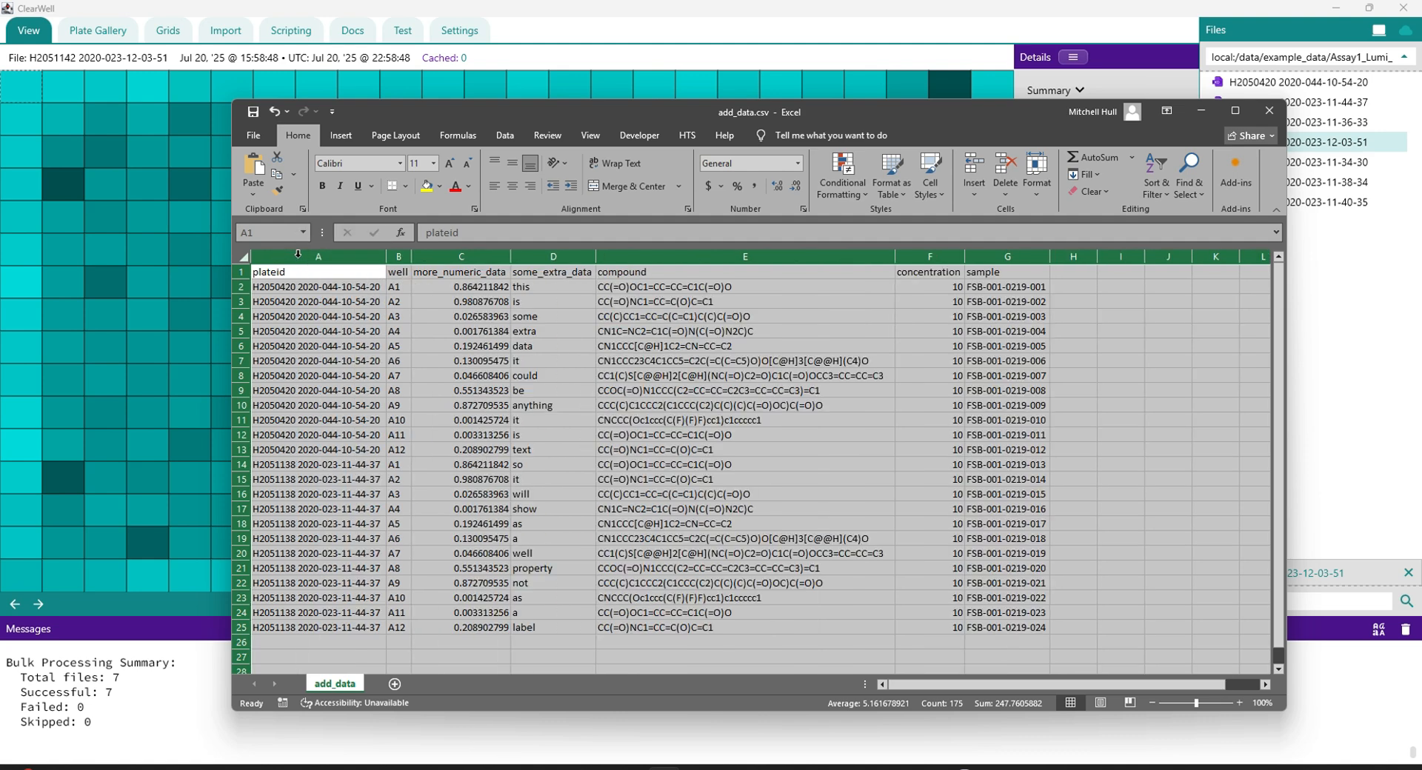
{"action": "left_click", "coordinate": [238, 271]}
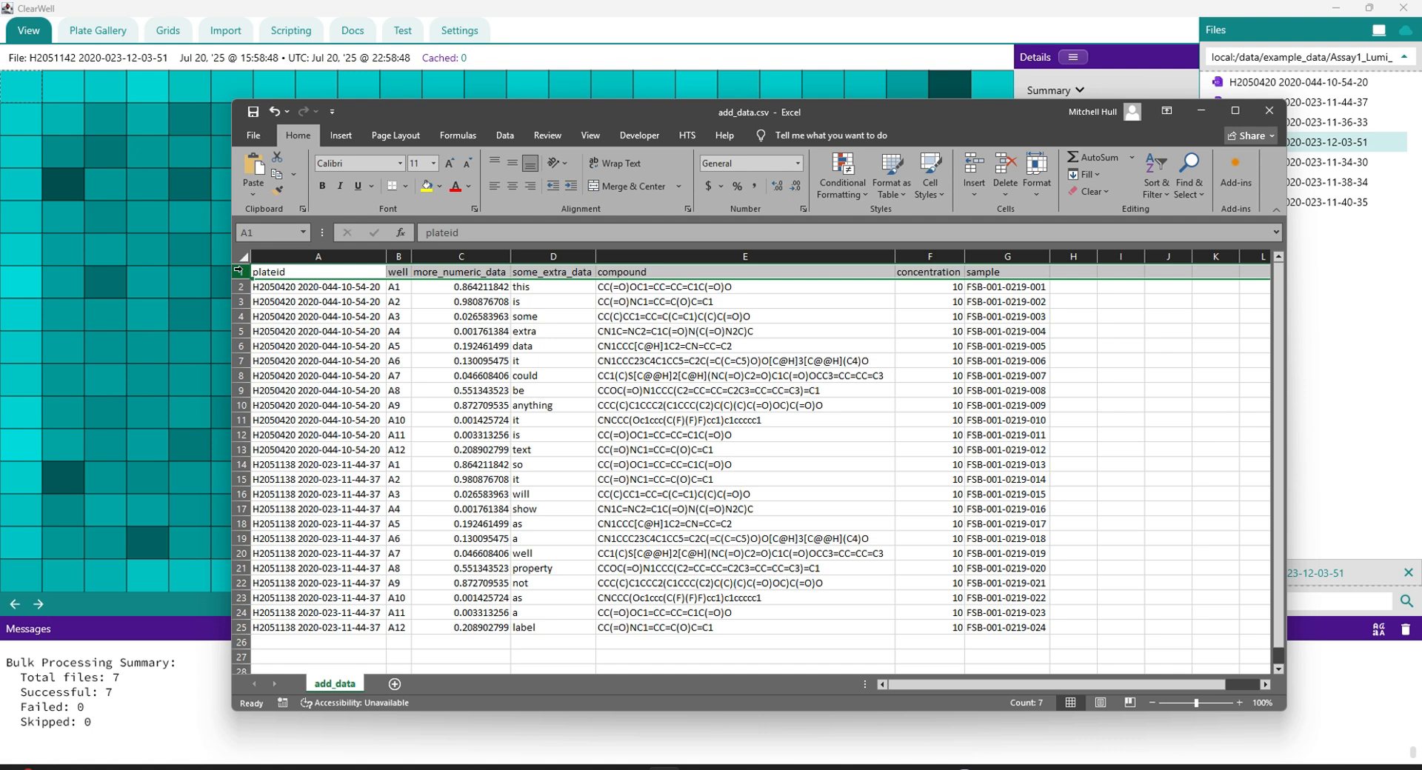
Step: Try bold formatting on the plateid and well columns to emphasise them
{"action": "left_click", "coordinate": [284, 258]}
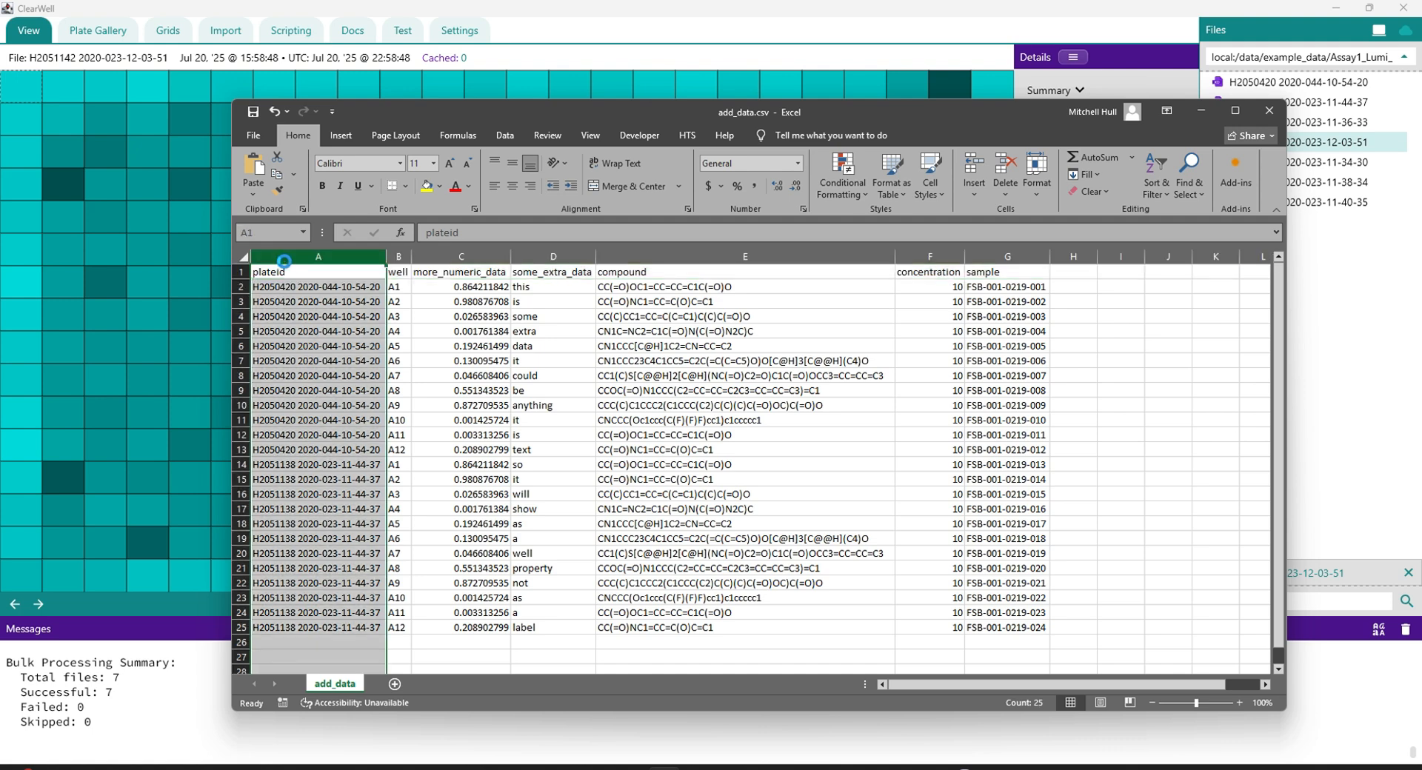
{"action": "key", "text": "ctrl+b"}
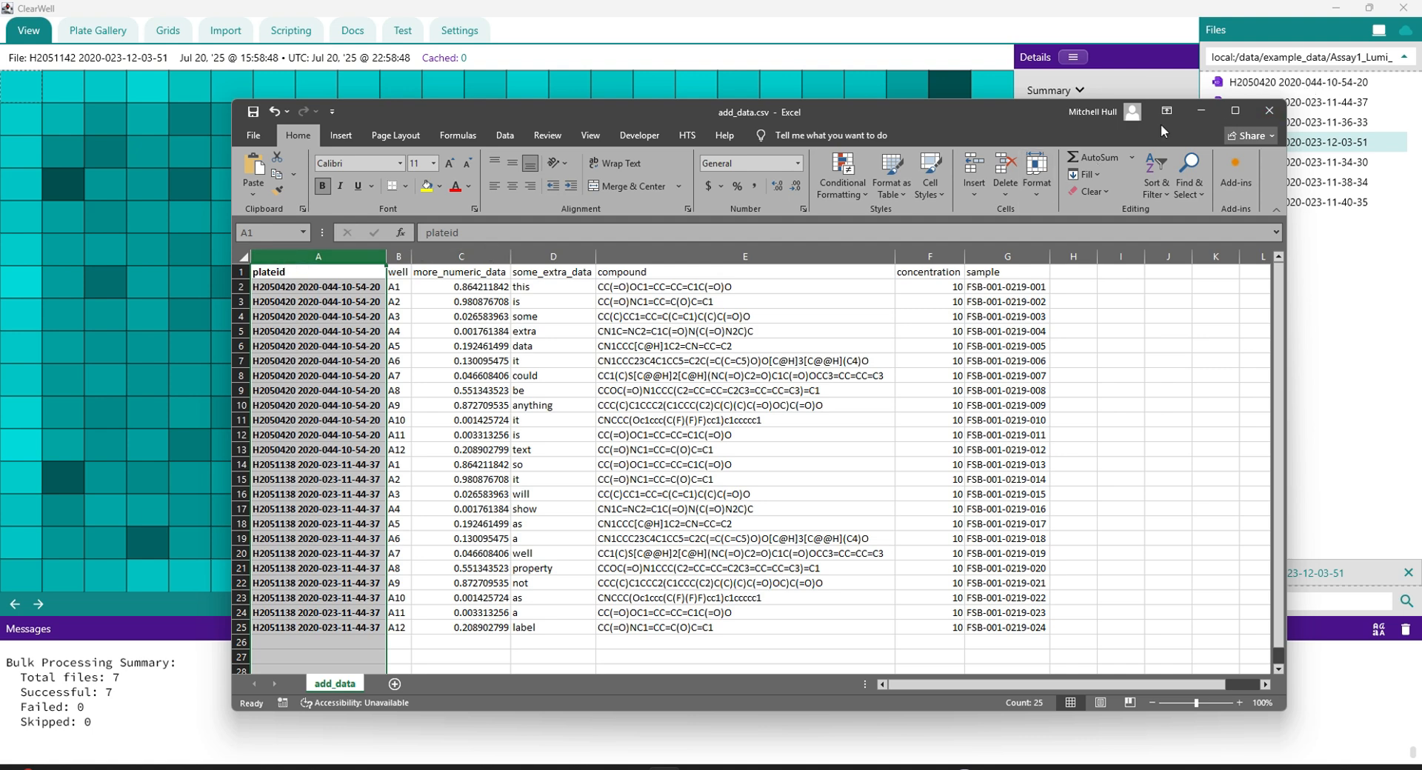
{"action": "left_click", "coordinate": [397, 258], "text": "ctrl"}
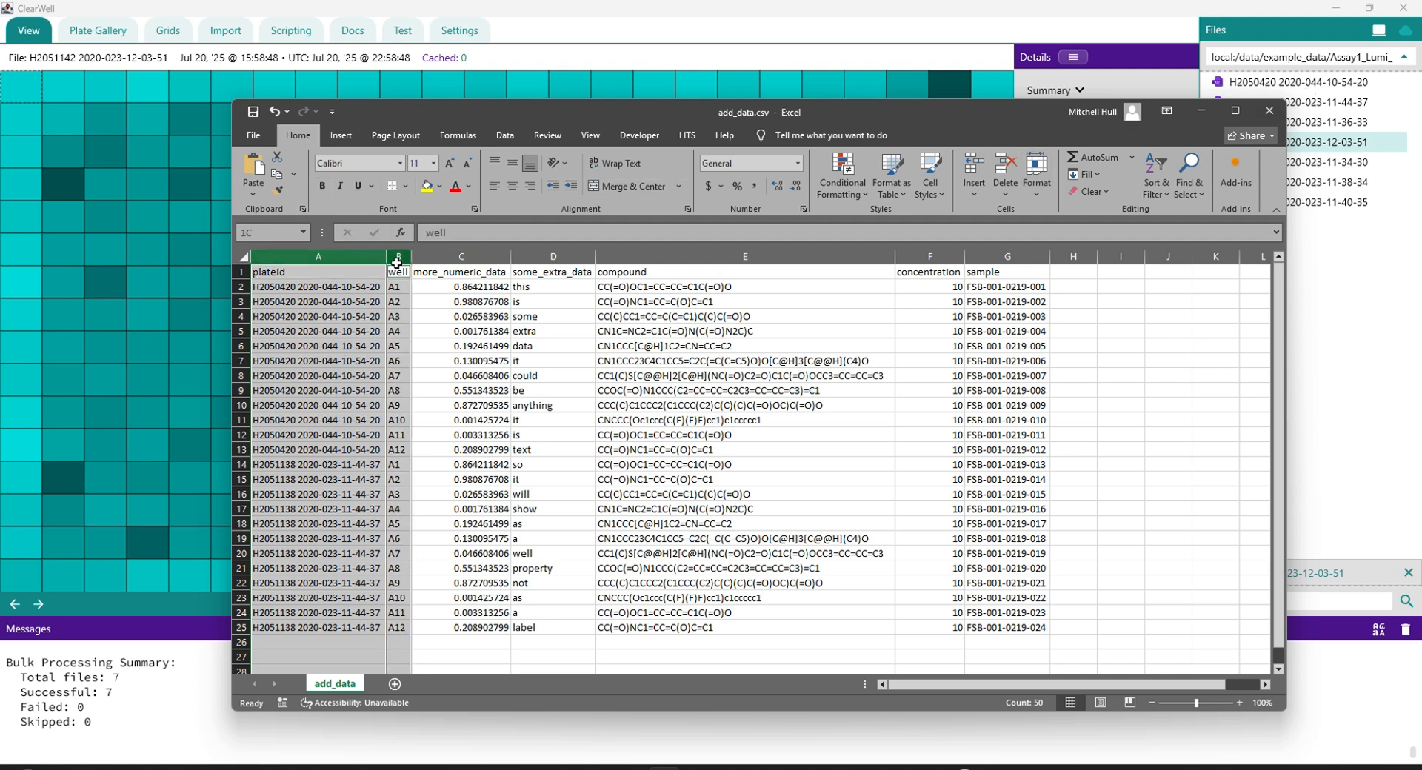
{"action": "key", "text": "ctrl+b"}
{"action": "left_click", "coordinate": [397, 260]}
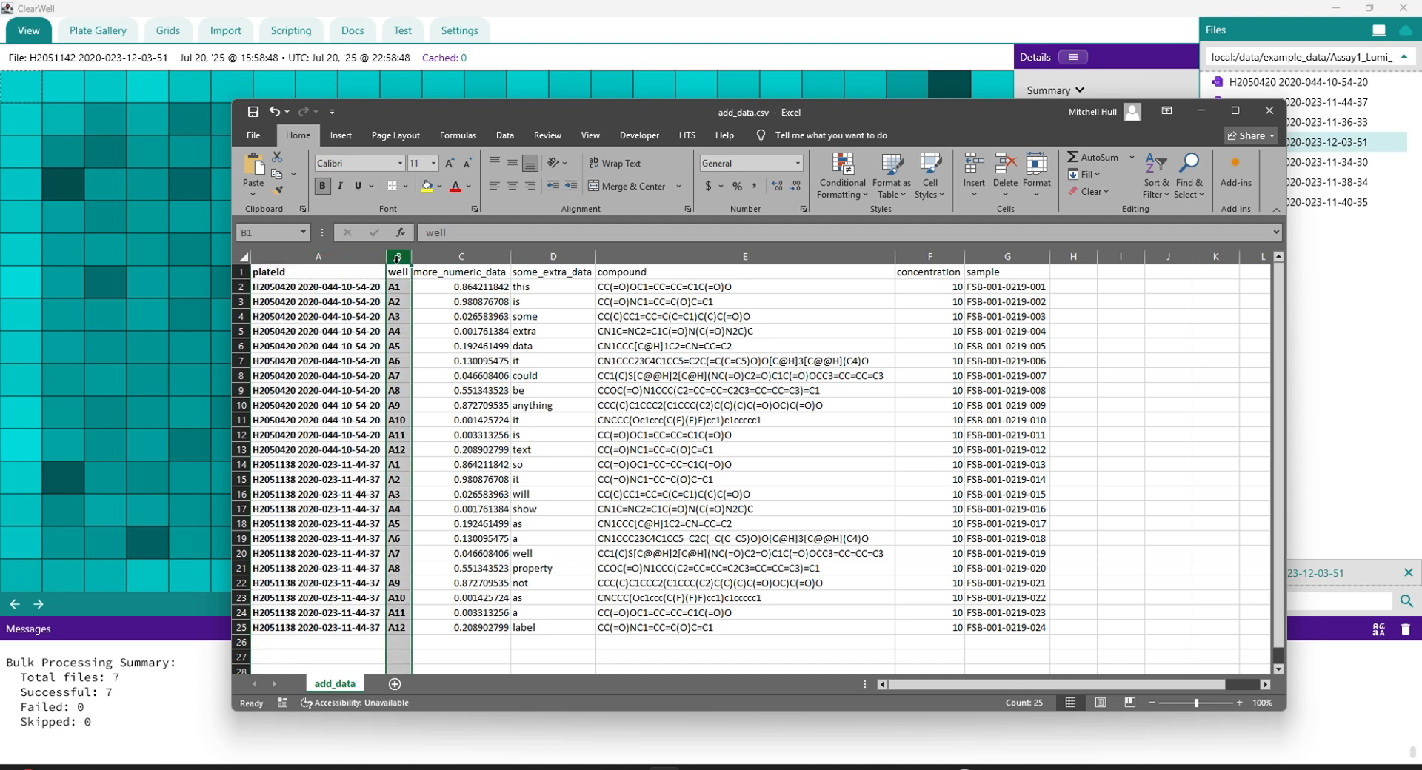
{"action": "key", "text": "ctrl+b"}
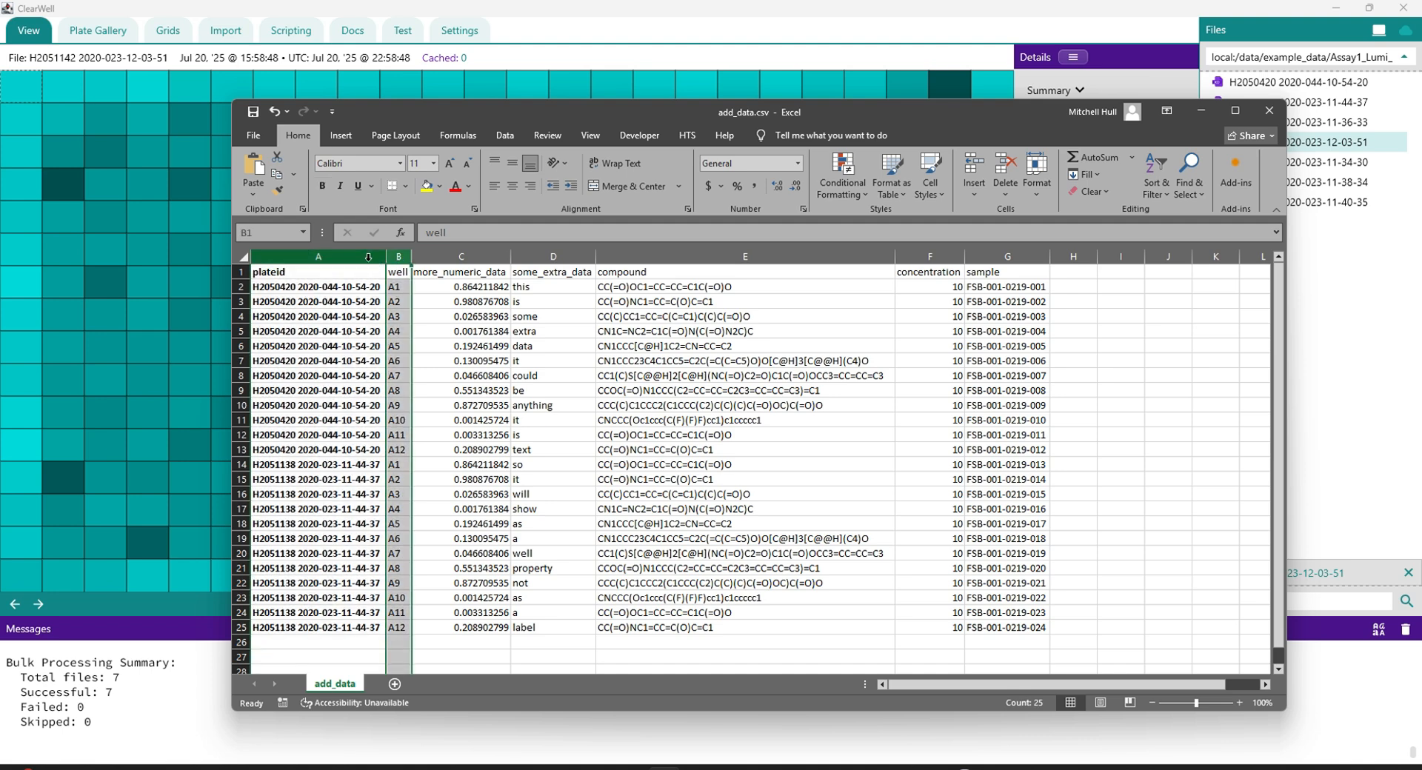
{"action": "left_click", "coordinate": [366, 257]}
{"action": "key", "text": "ctrl+b"}
Step: Examine the more_numeric_data, some_extra_data, compound, concentration and sample columns, and close the add_data.csv workbook
{"action": "left_click", "coordinate": [459, 274]}
{"action": "left_click", "coordinate": [460, 257]}
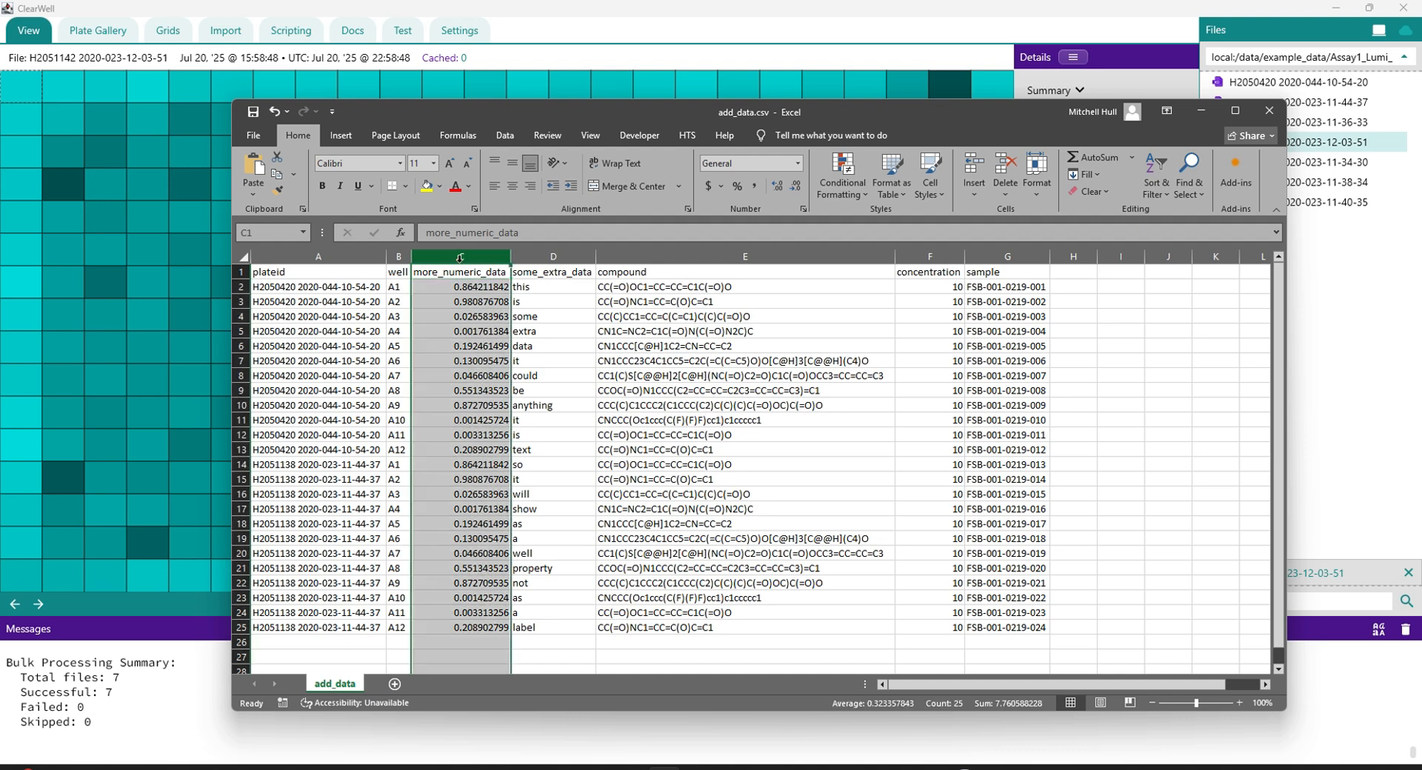
{"action": "left_click", "coordinate": [528, 258]}
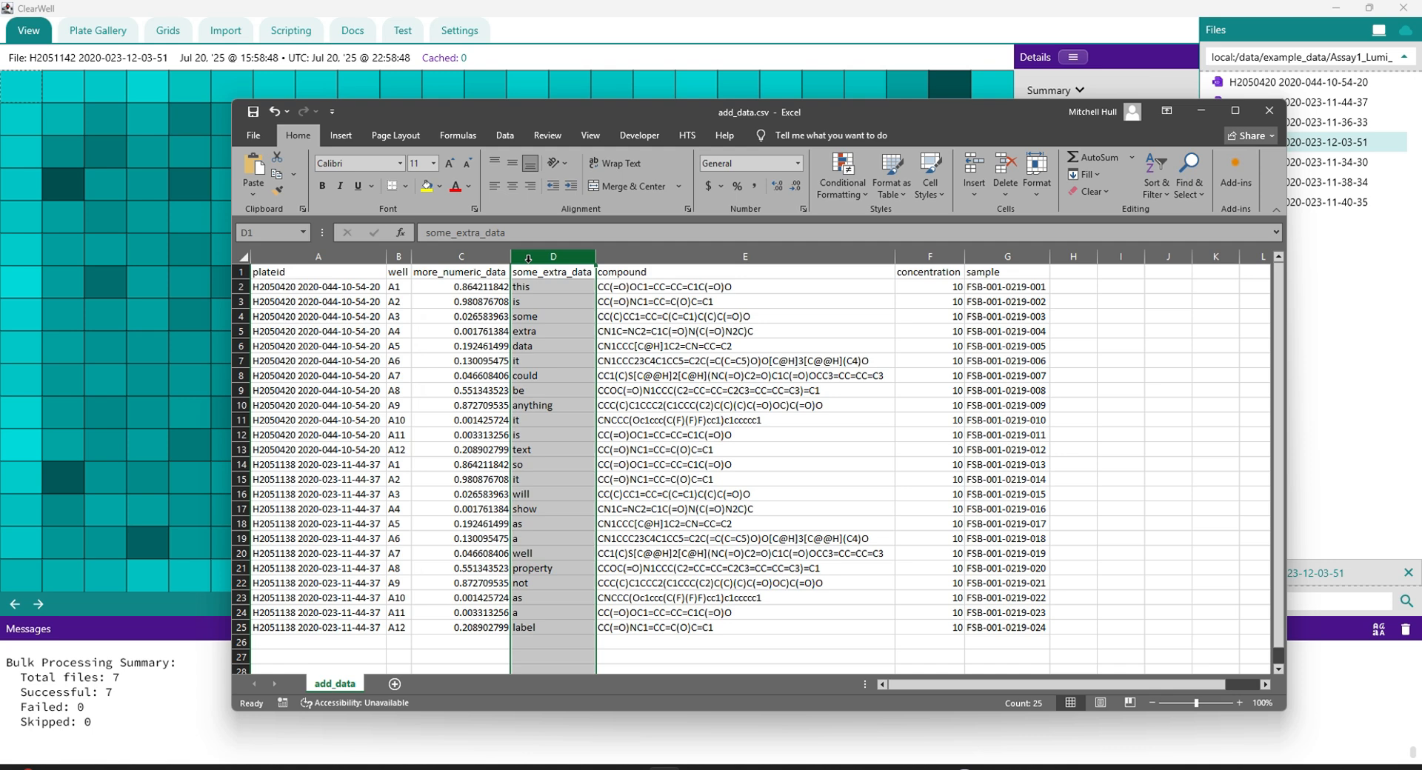
{"action": "left_click", "coordinate": [638, 261]}
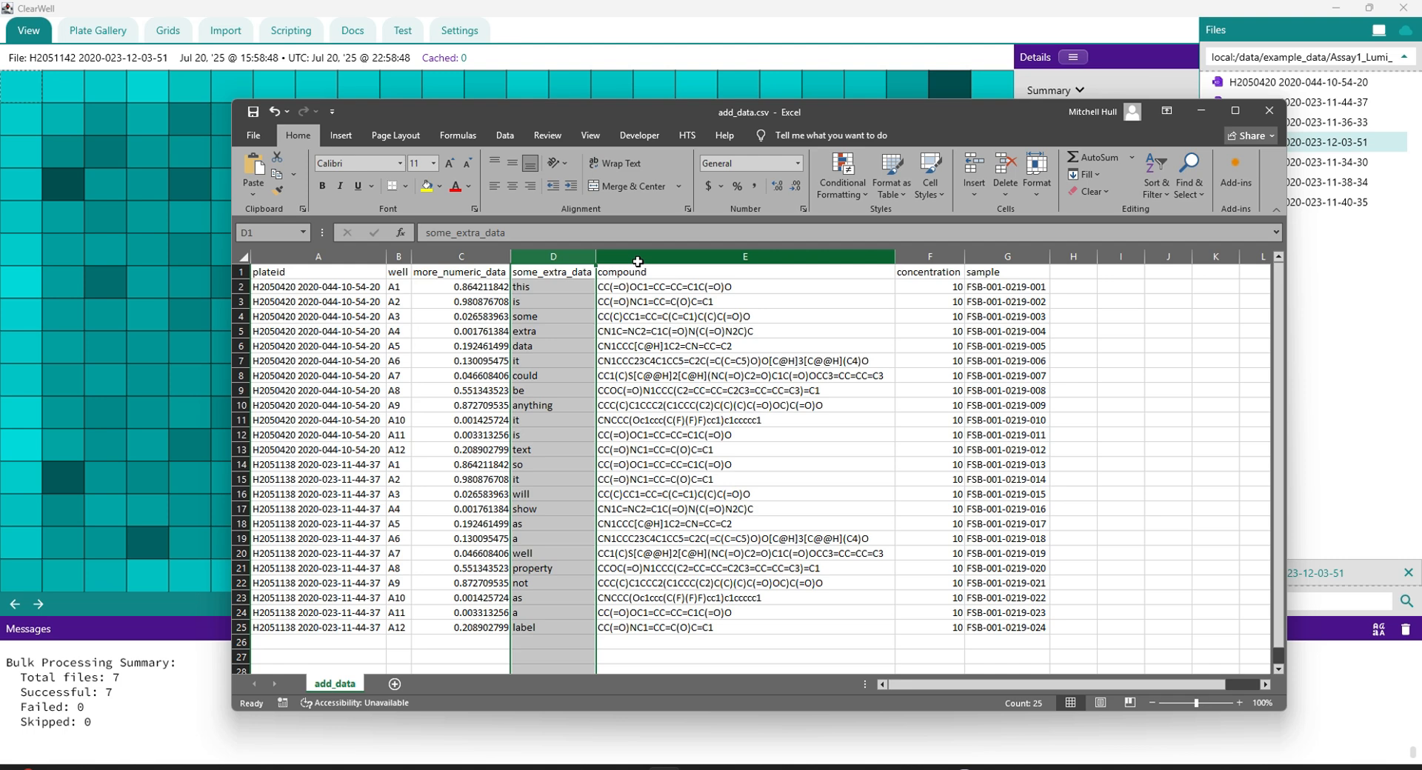
{"action": "left_click", "coordinate": [637, 262]}
{"action": "left_click", "coordinate": [926, 258]}
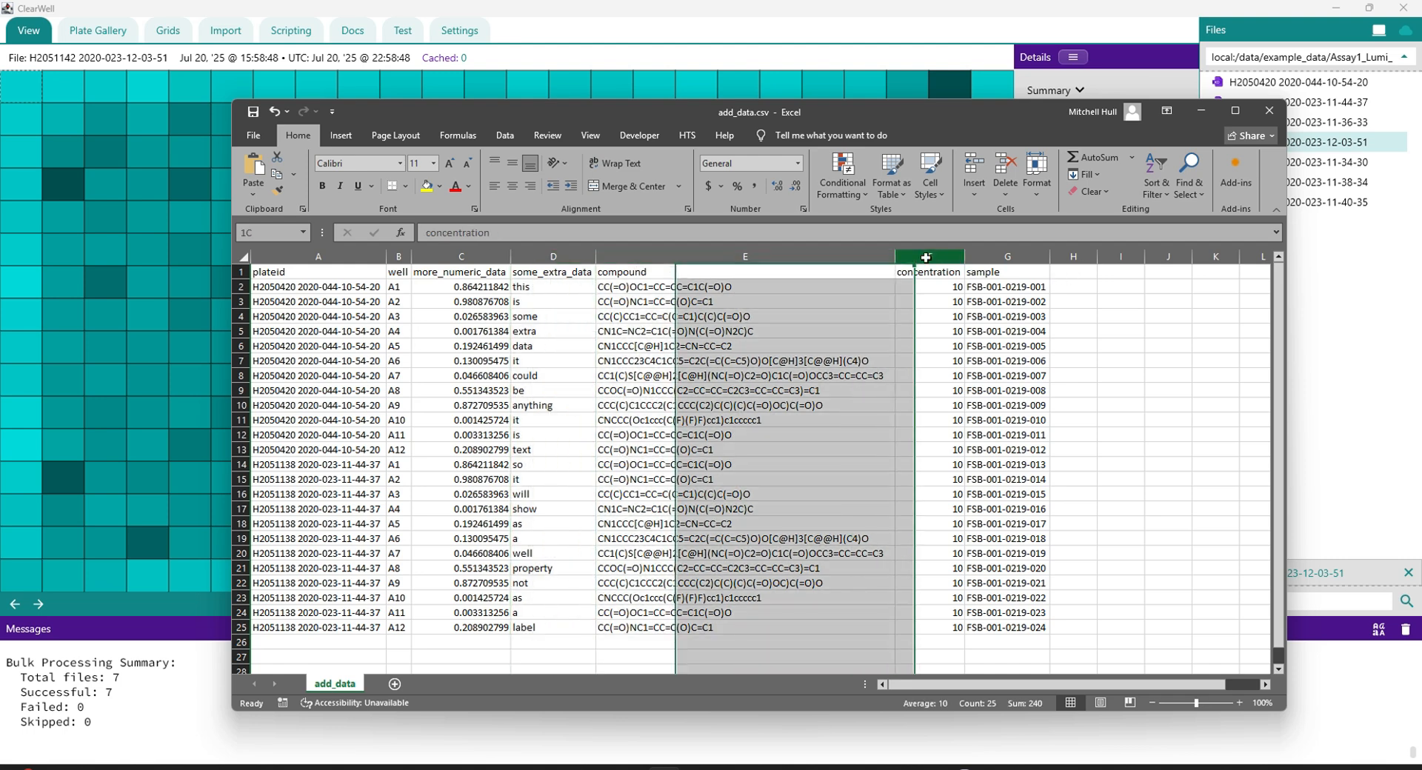
{"action": "left_click_drag", "start_coordinate": [926, 258], "coordinate": [929, 256]}
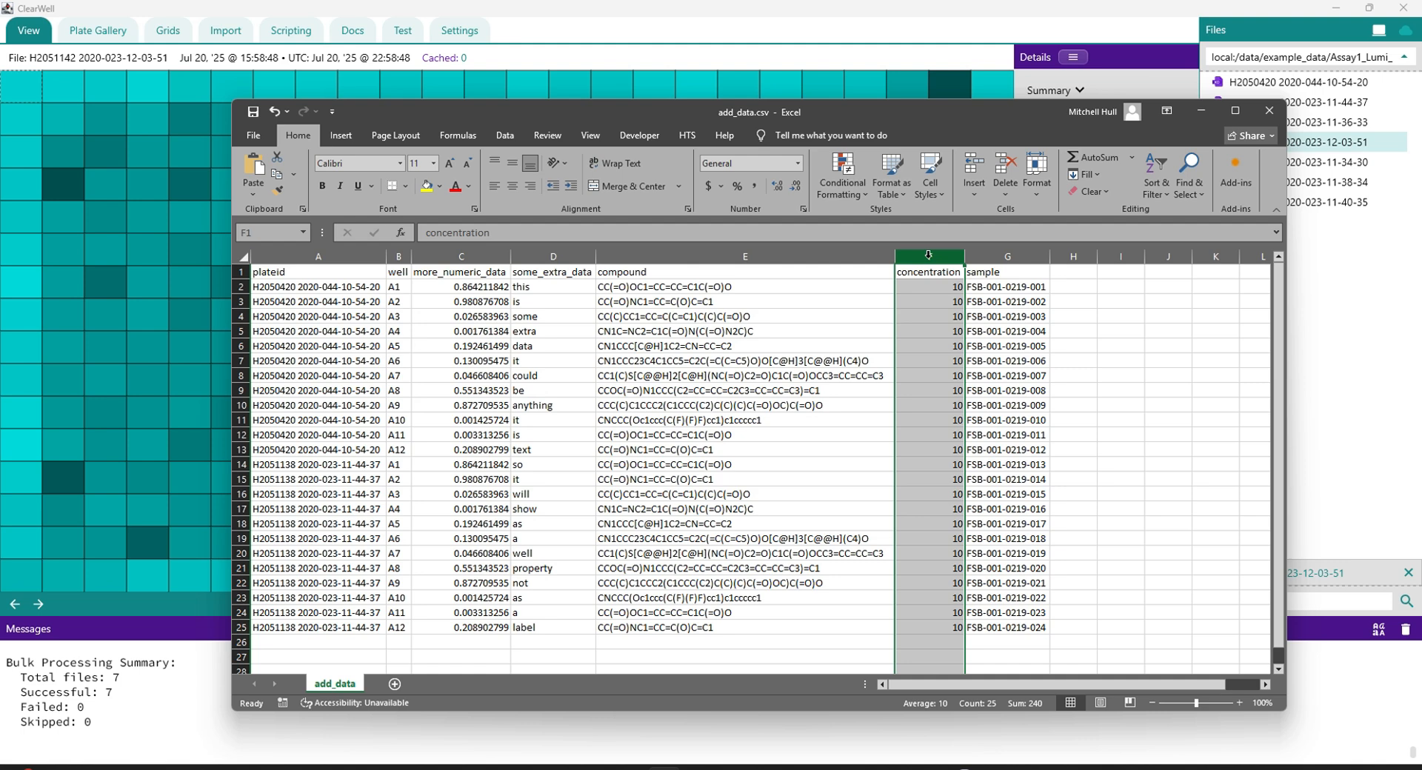
{"action": "left_click", "coordinate": [1001, 255]}
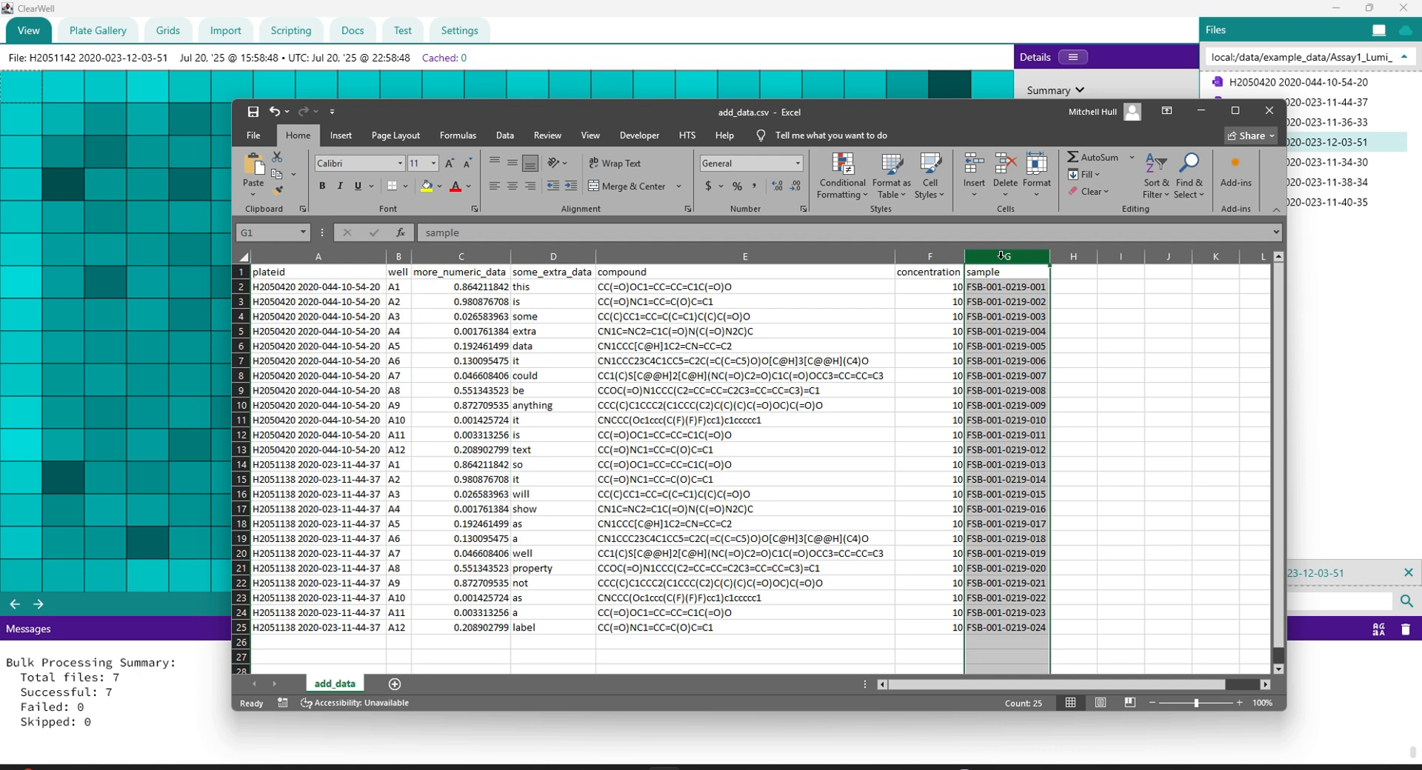
{"action": "left_click", "coordinate": [1268, 111]}
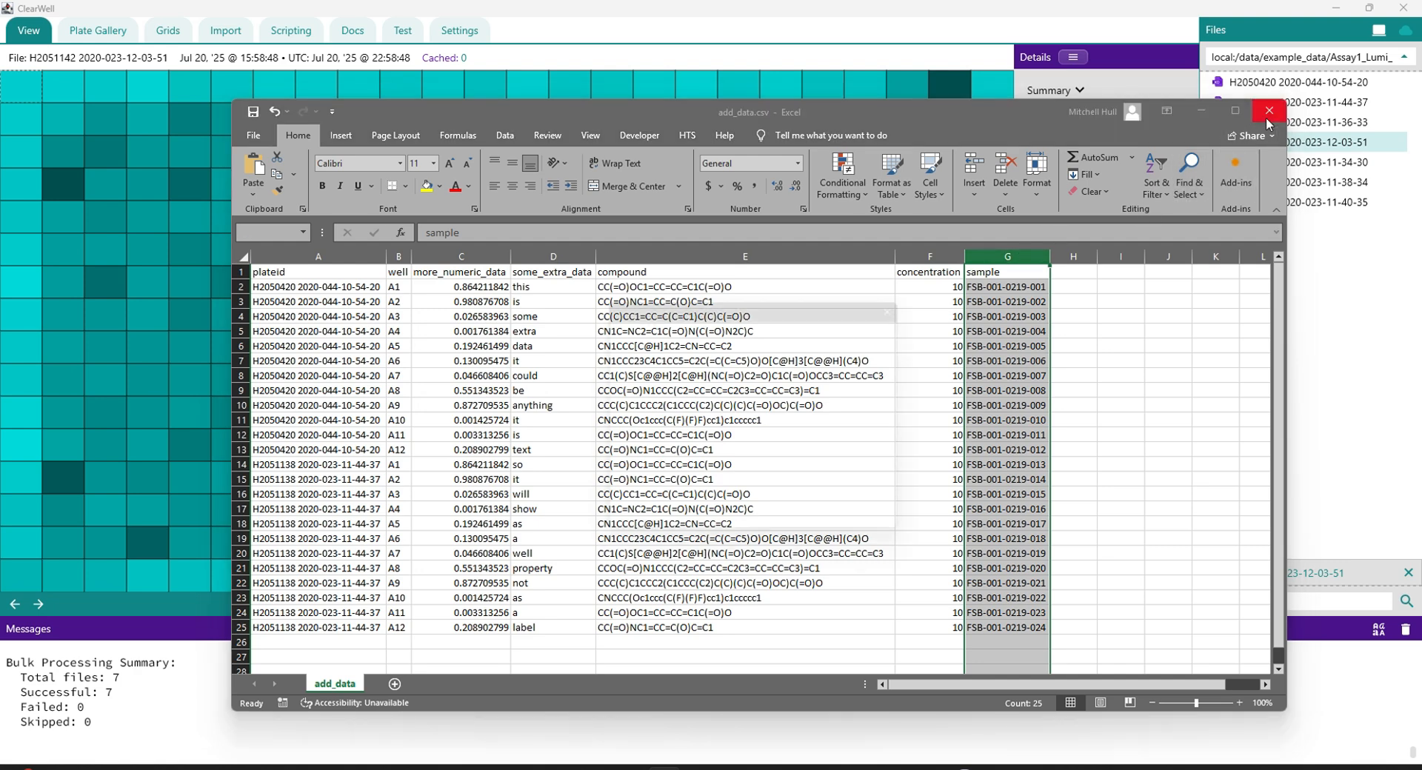
{"action": "left_click", "coordinate": [813, 526]}
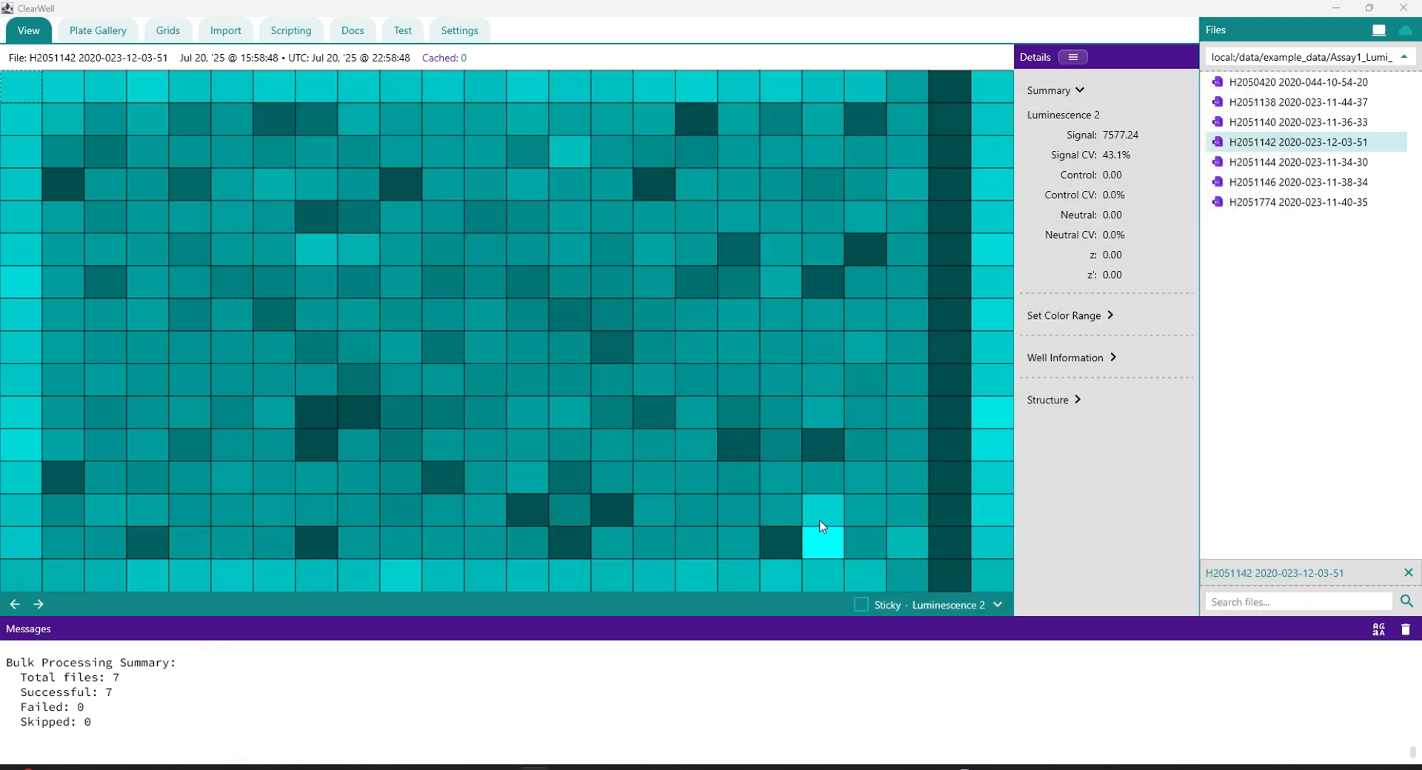
{"action": "left_click", "coordinate": [1275, 82]}
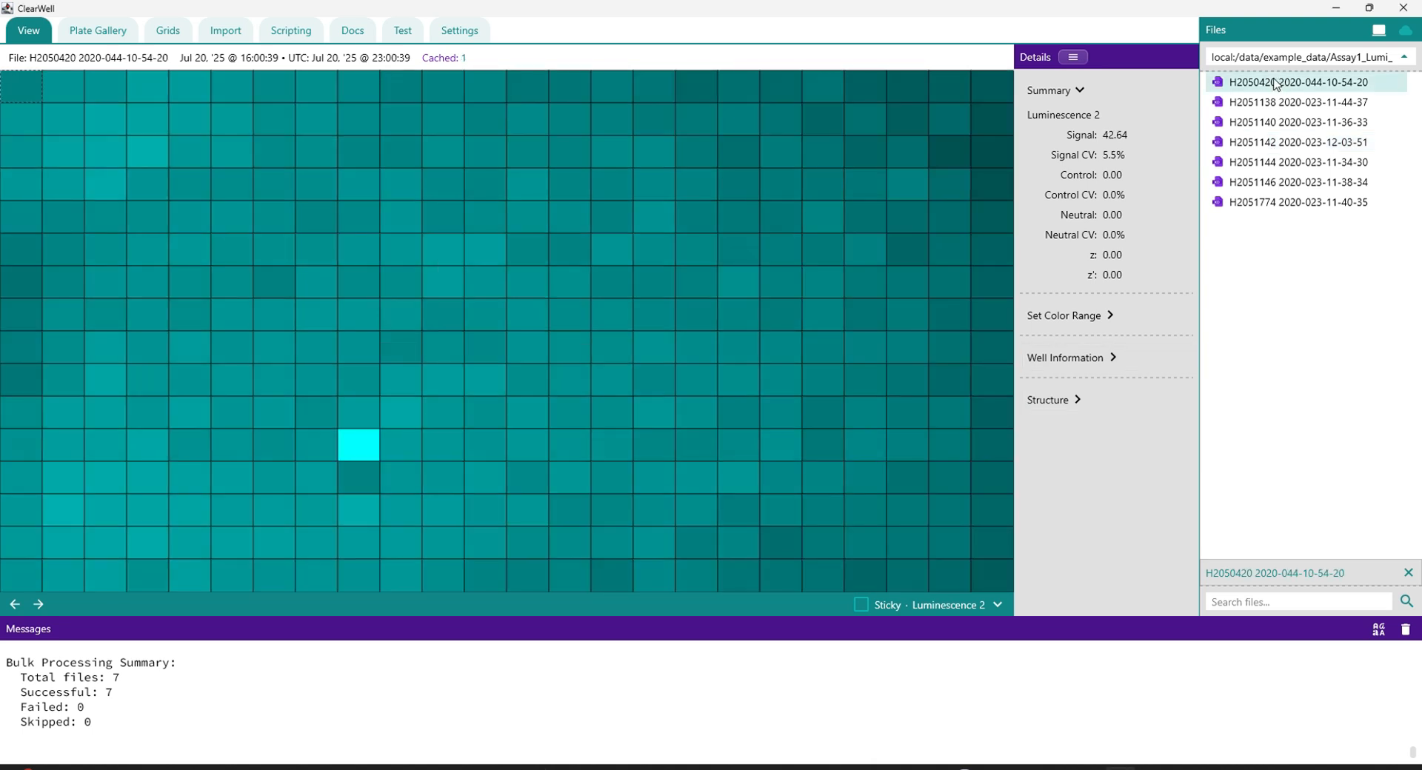
{"action": "left_click", "coordinate": [1068, 59]}
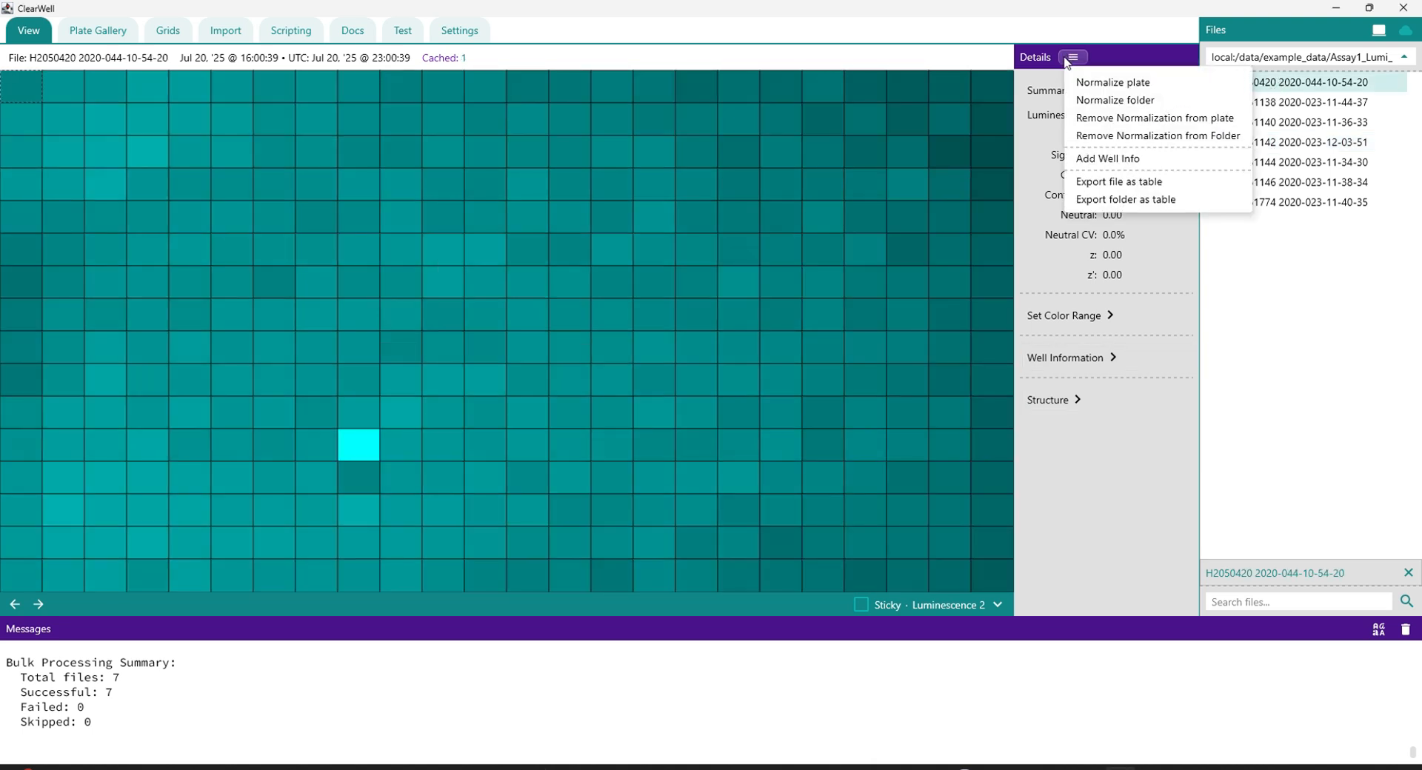
{"action": "left_click", "coordinate": [1105, 159]}
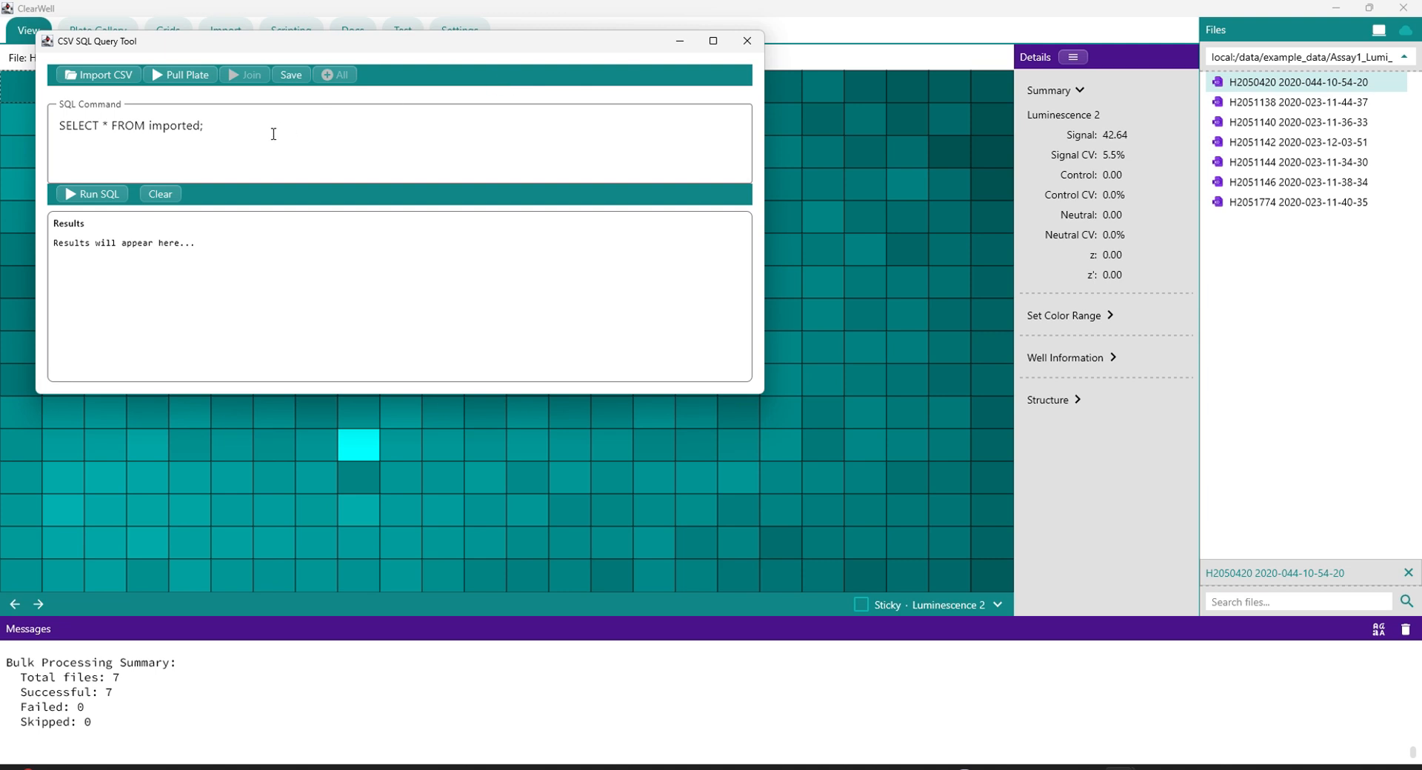
Step: Import add_data.csv from the misc folder into the CSV SQL Query Tool and review the imported rows
{"action": "left_click", "coordinate": [102, 75]}
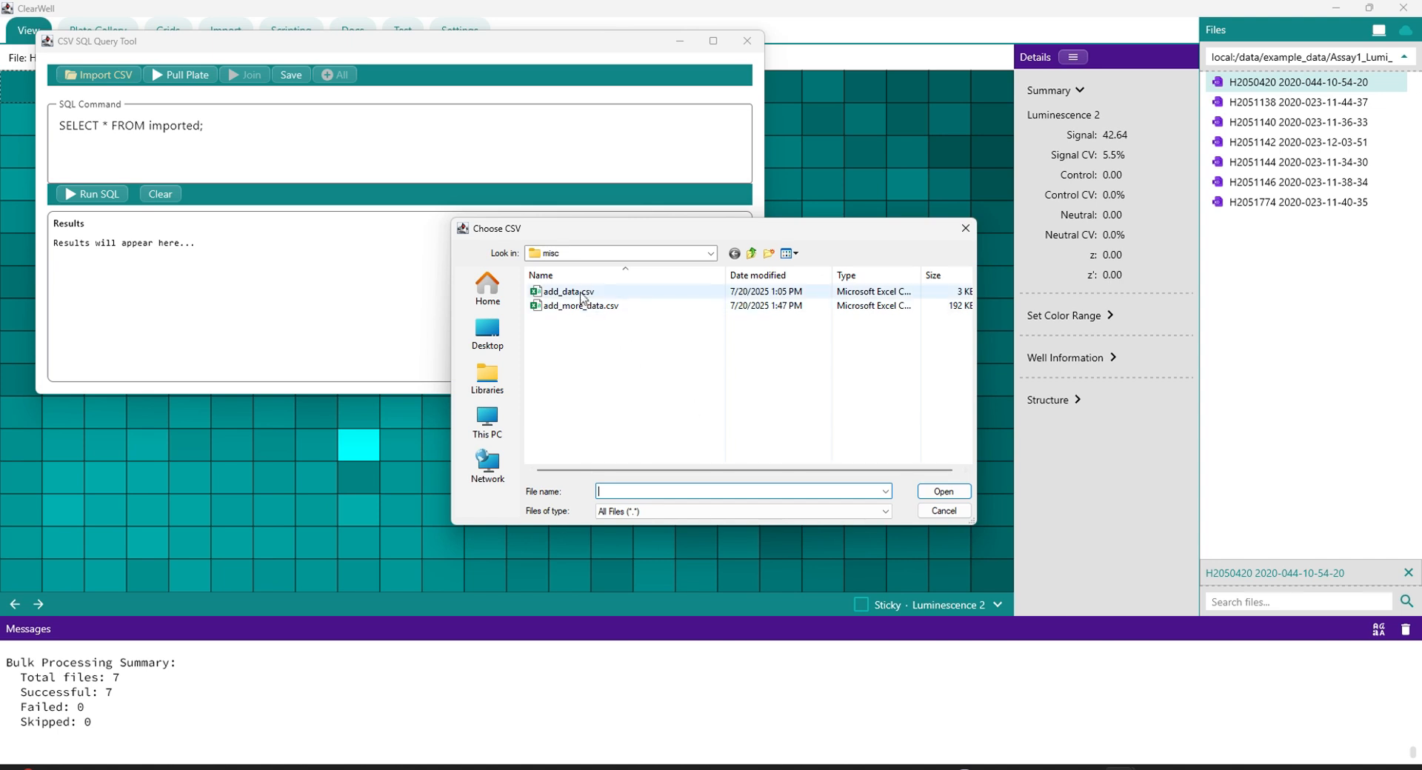
{"action": "double_click", "coordinate": [583, 295]}
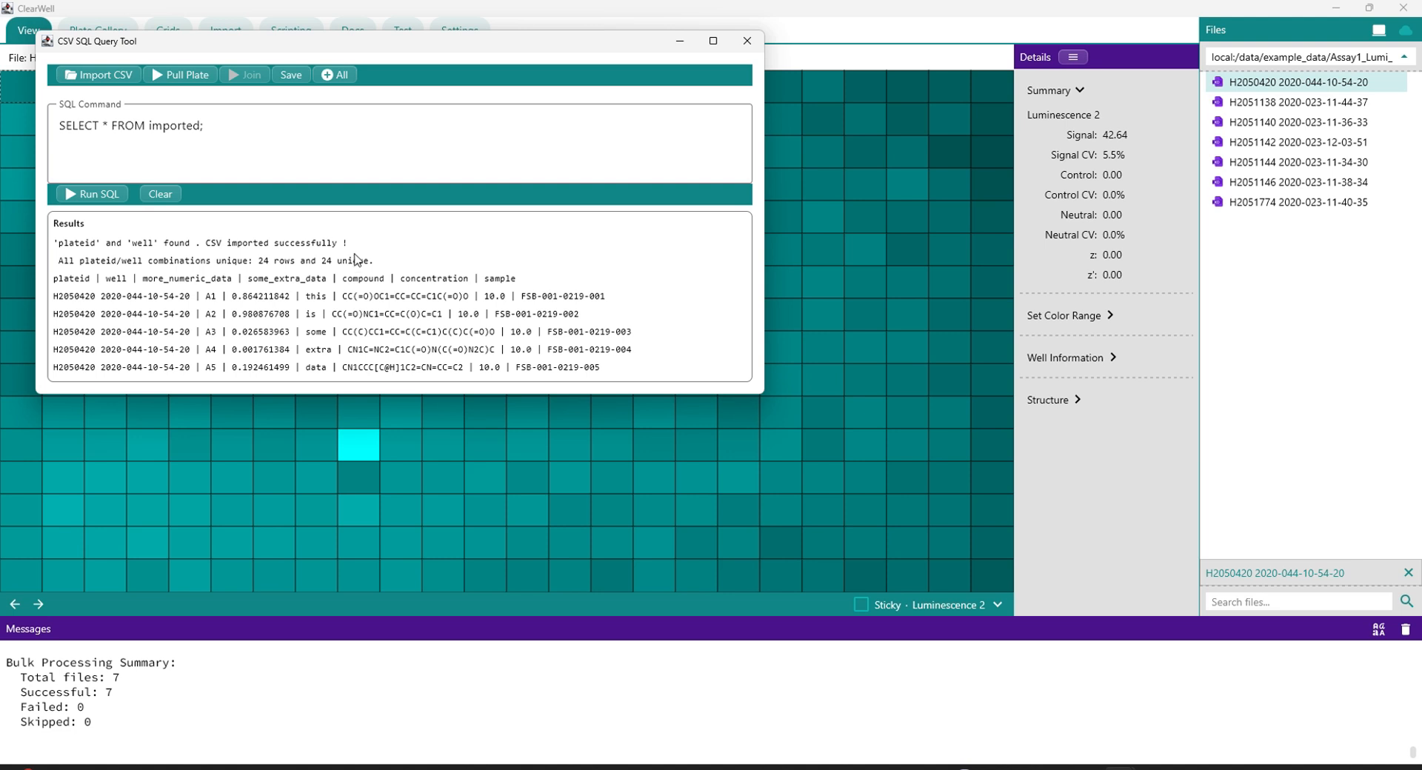
{"action": "scroll", "coordinate": [356, 259], "scroll_direction": "down", "scroll_amount": 1}
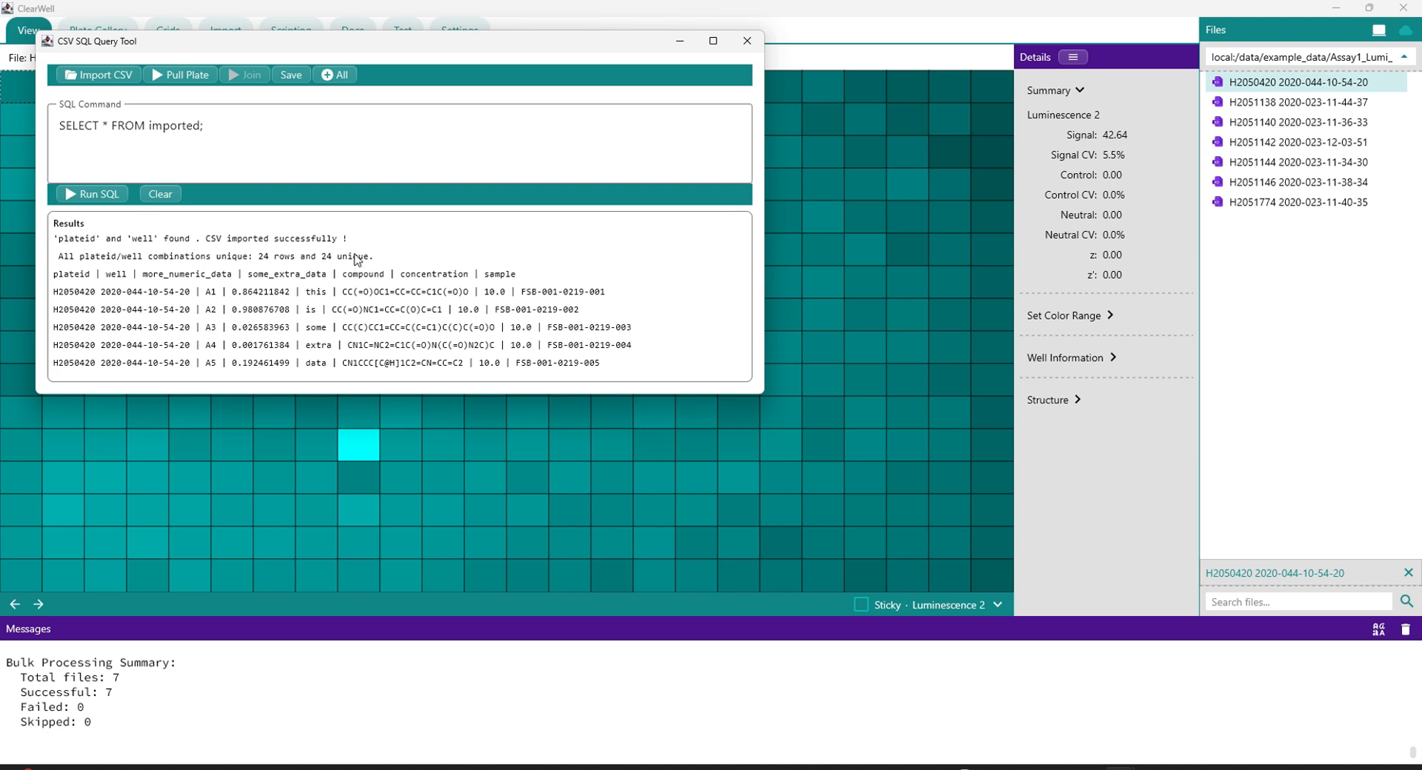
{"action": "scroll", "coordinate": [356, 260], "scroll_direction": "down", "scroll_amount": 5}
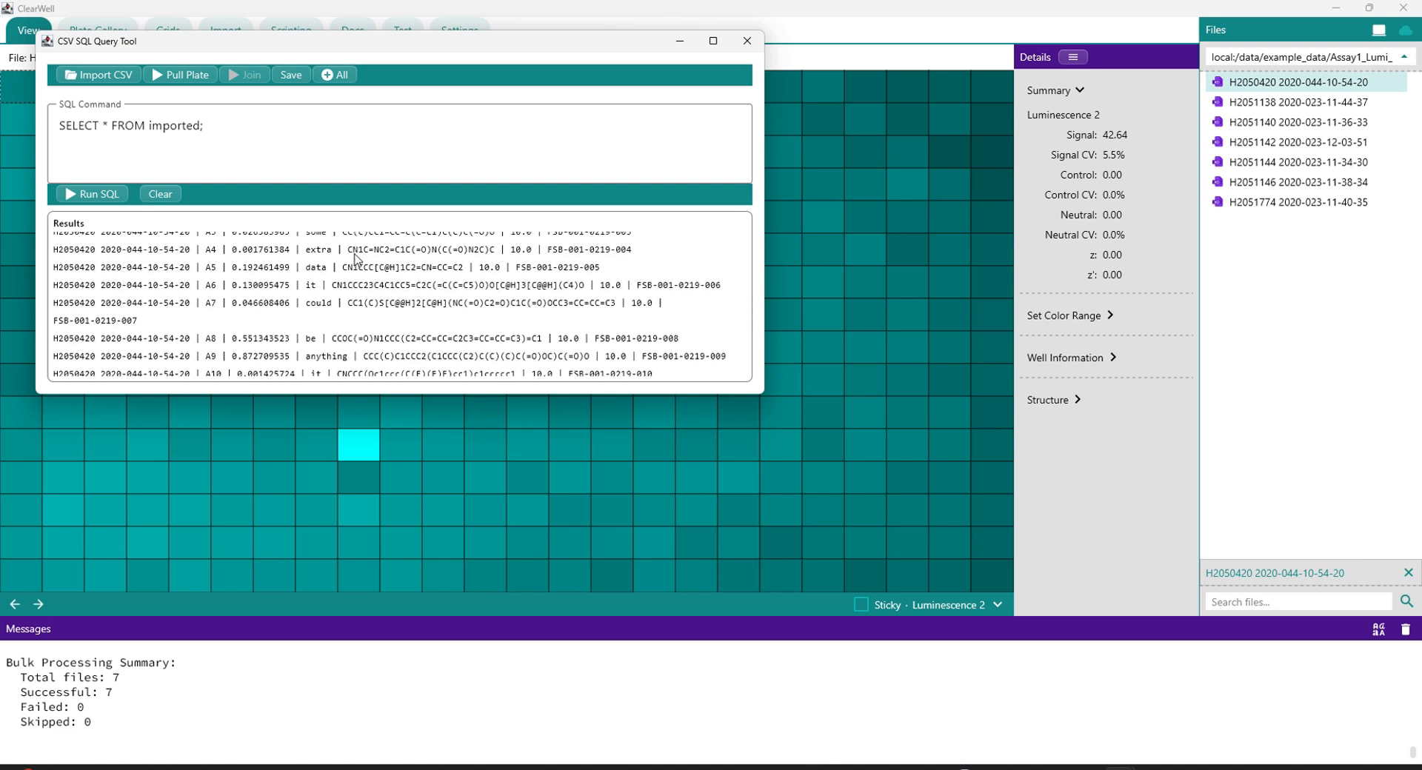
{"action": "scroll", "coordinate": [356, 259], "scroll_direction": "up", "scroll_amount": 6}
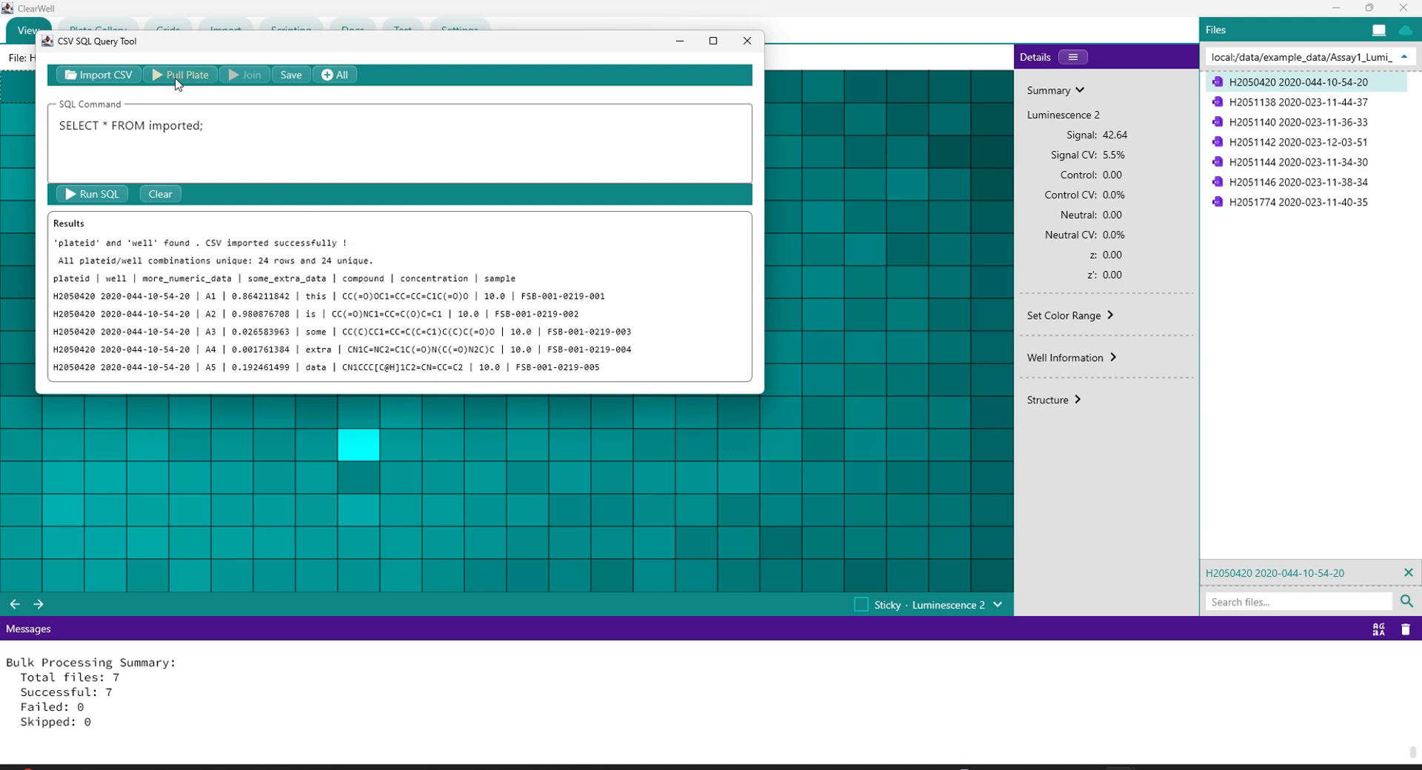
Step: Pull the current plate to join it with the imported data, and save the plate before closing the query tool
{"action": "left_click", "coordinate": [178, 76]}
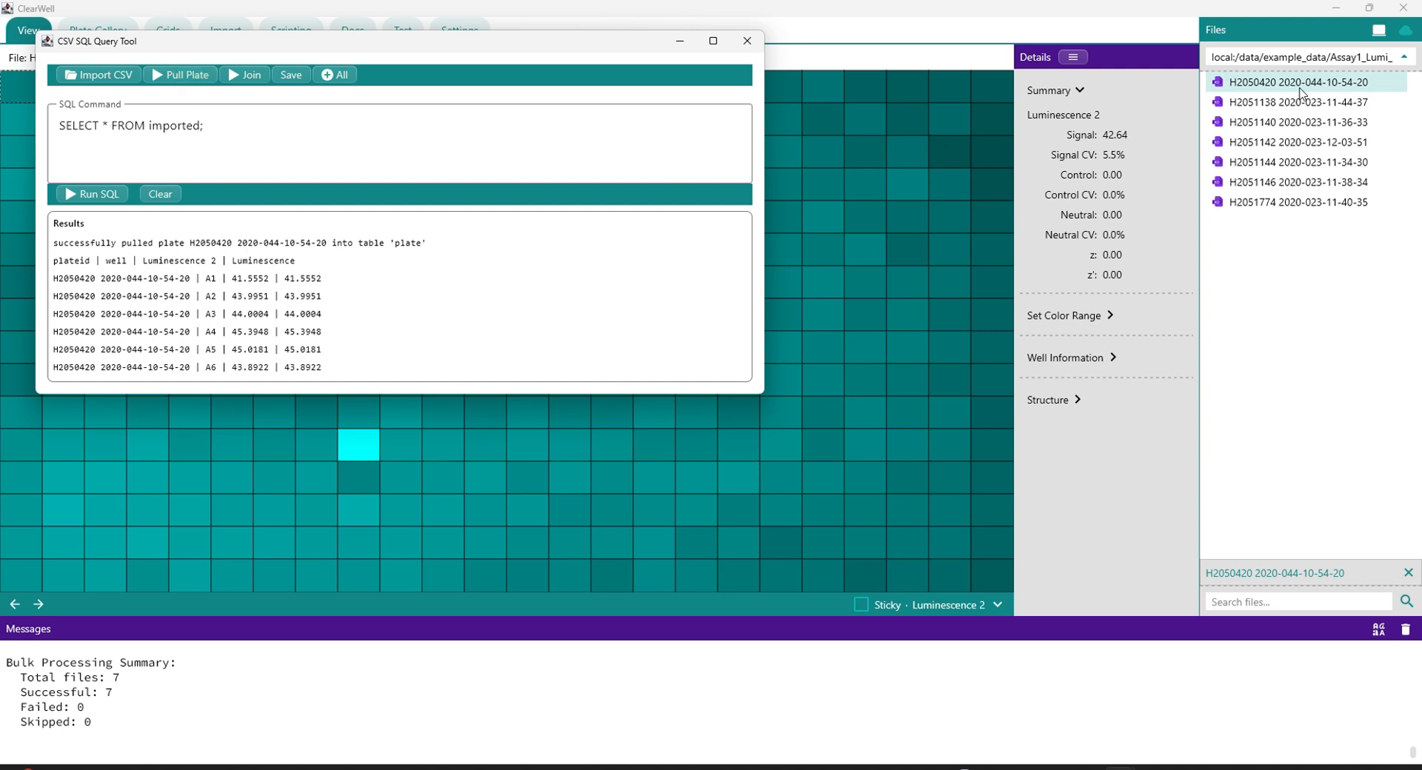
{"action": "left_click", "coordinate": [252, 78]}
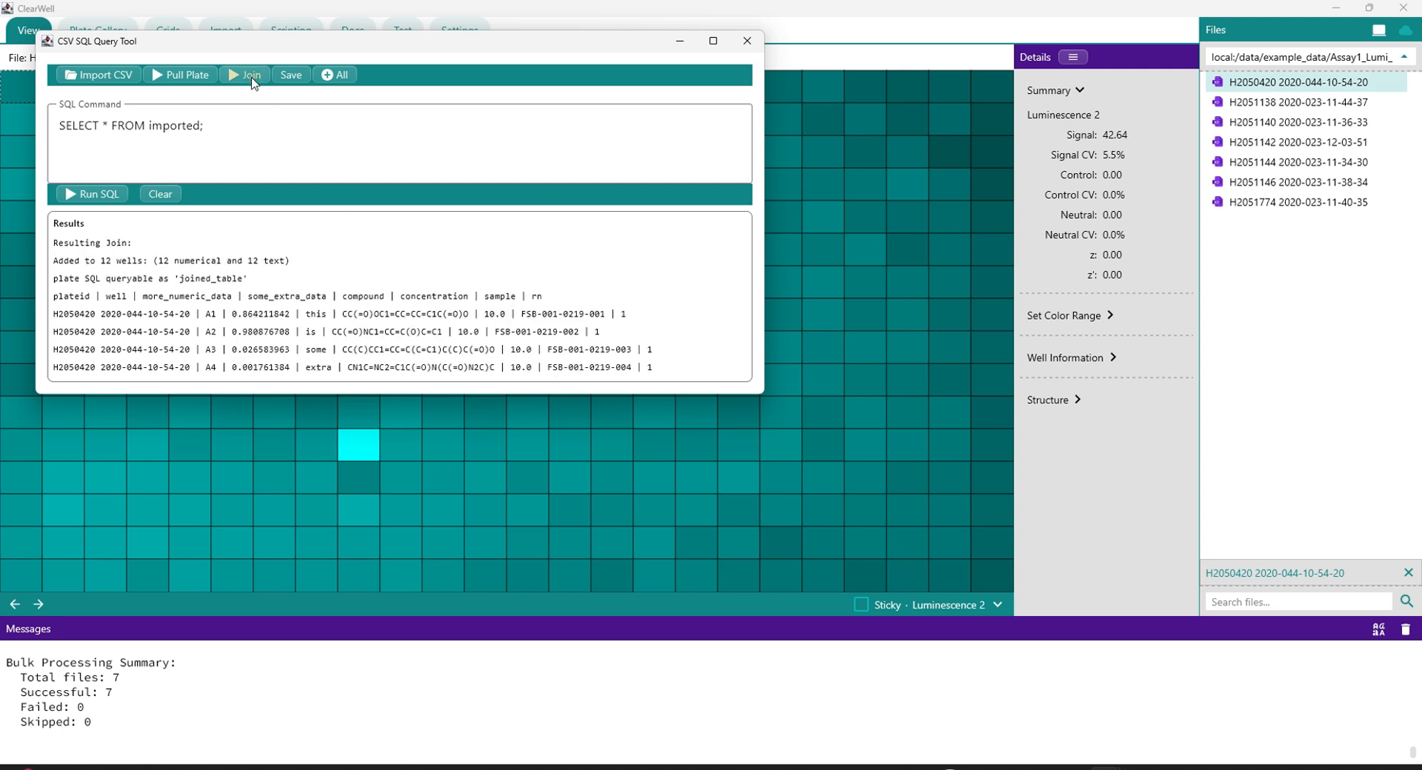
{"action": "scroll", "coordinate": [256, 317], "scroll_direction": "down", "scroll_amount": 1}
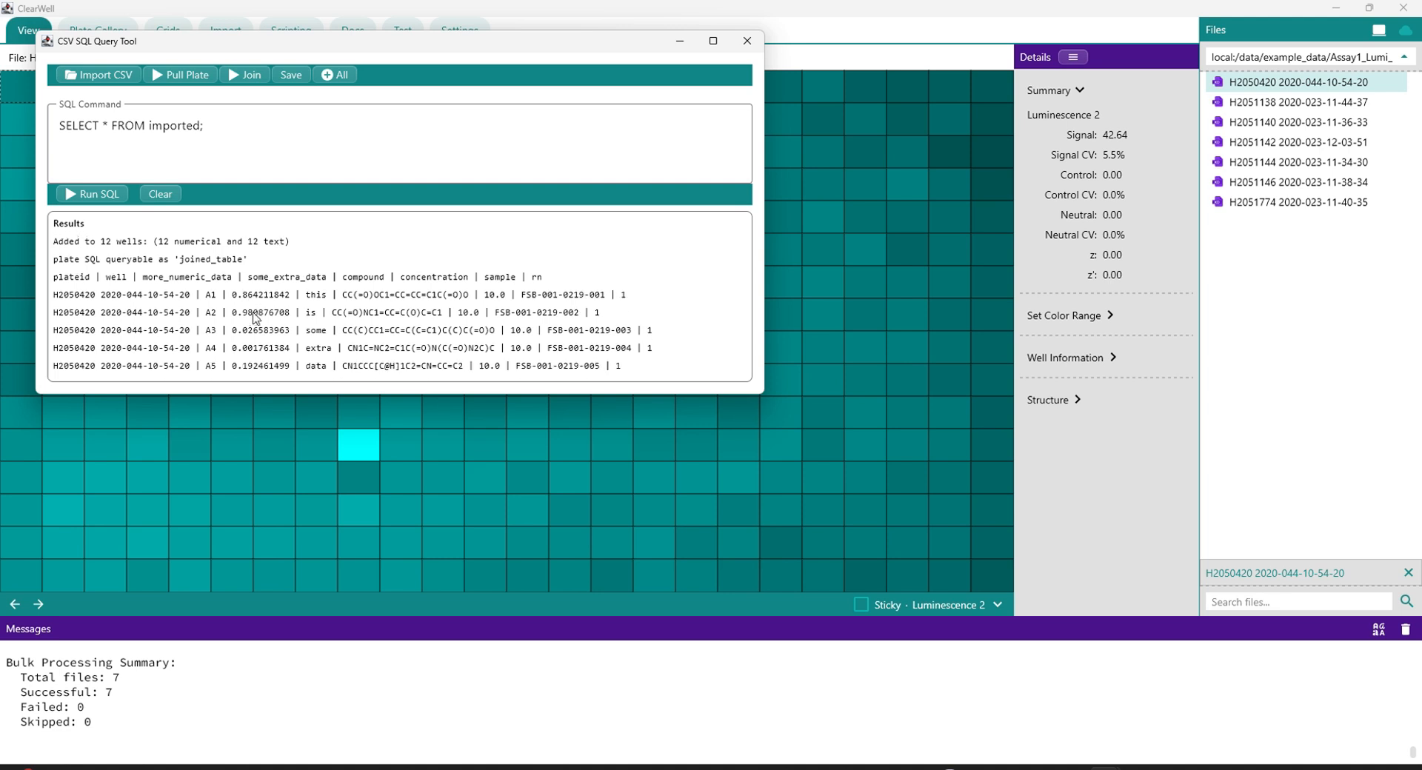
{"action": "scroll", "coordinate": [255, 317], "scroll_direction": "down", "scroll_amount": 4}
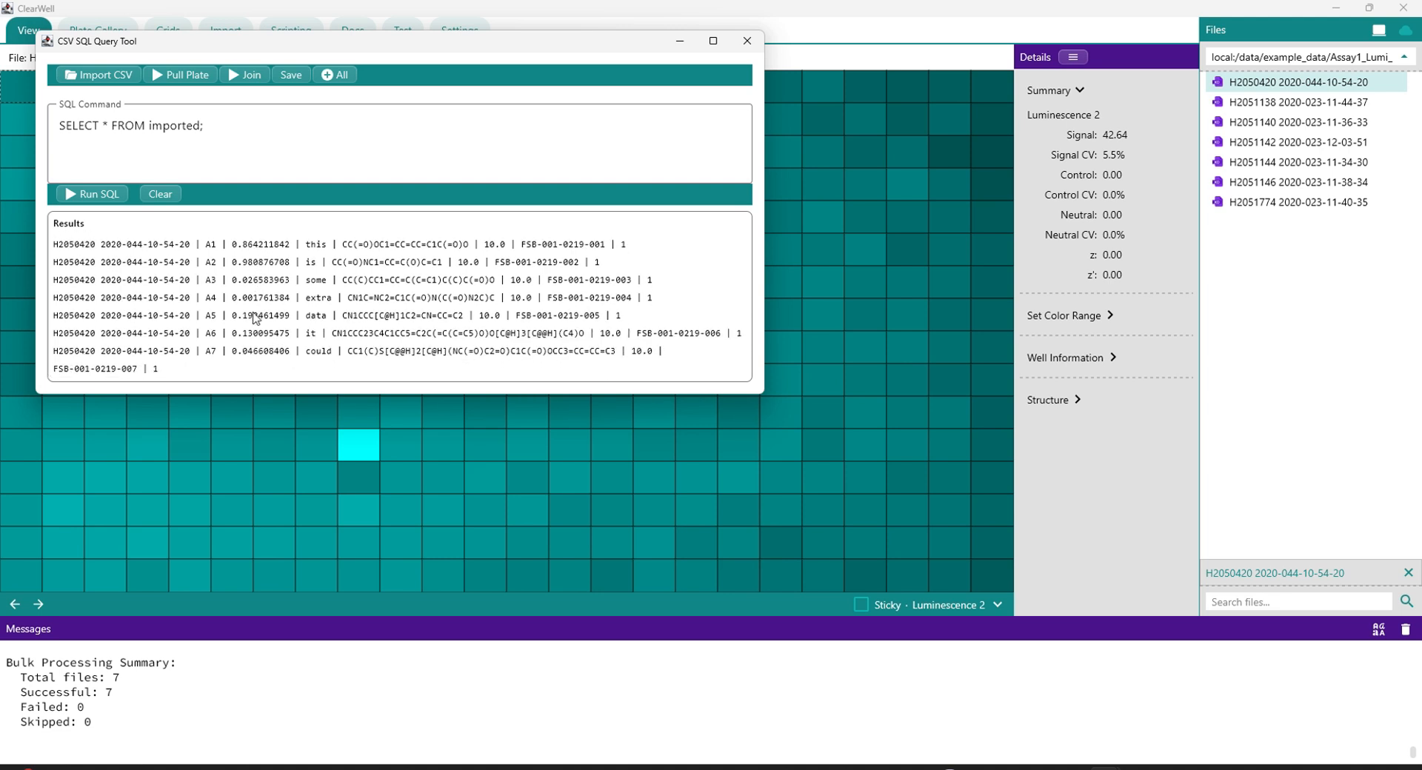
{"action": "left_click", "coordinate": [290, 80]}
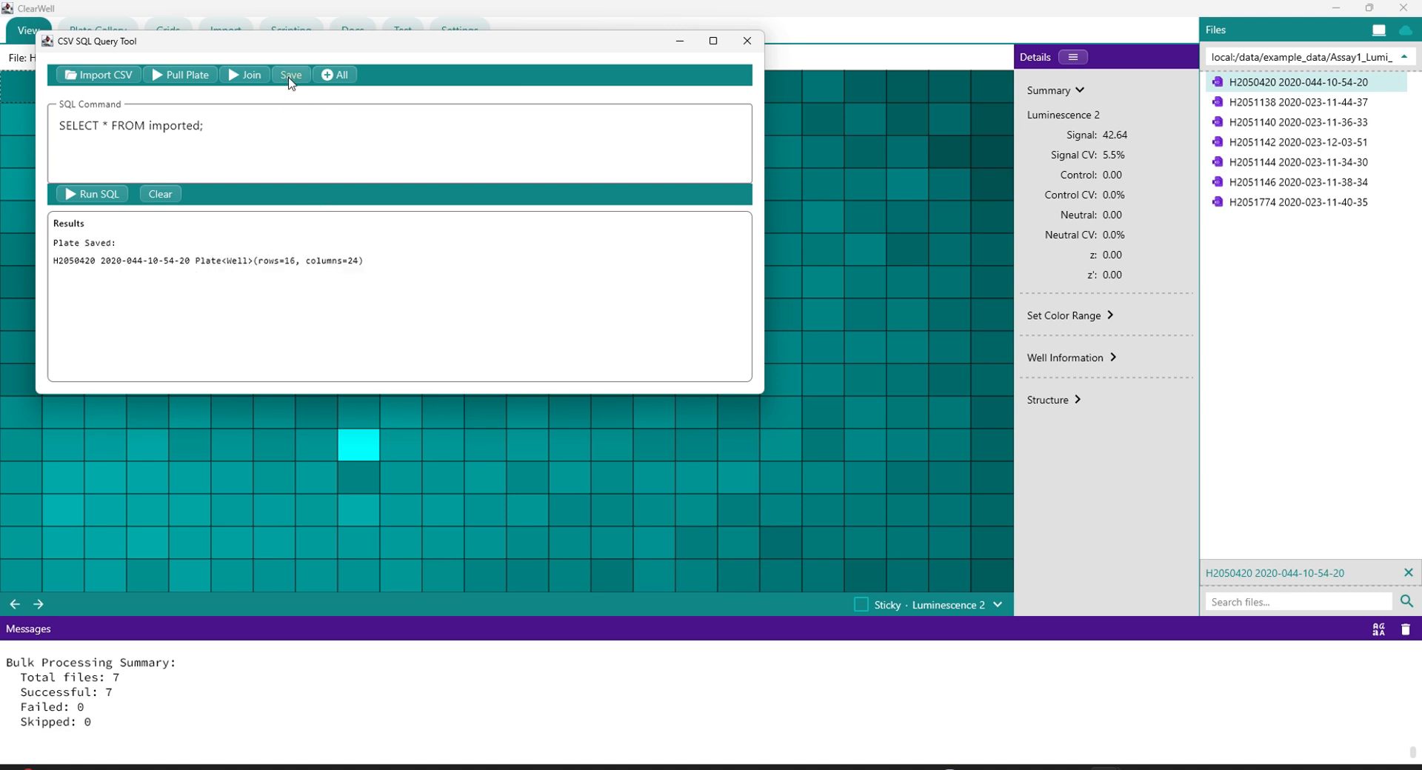
{"action": "left_click", "coordinate": [745, 41]}
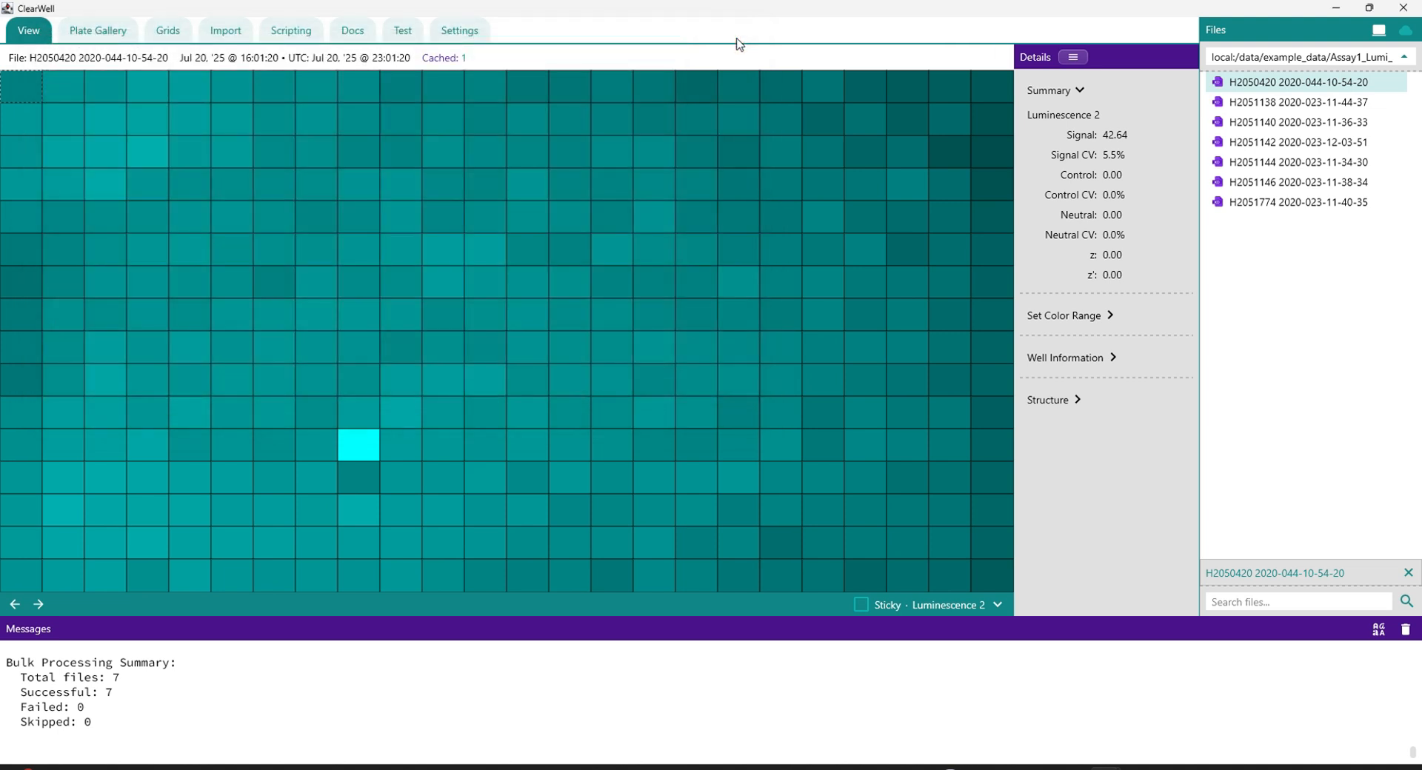
Step: Show the well information and structure details instead of the summary, and display the plate's more_numeric_data layer
{"action": "left_click", "coordinate": [1087, 92]}
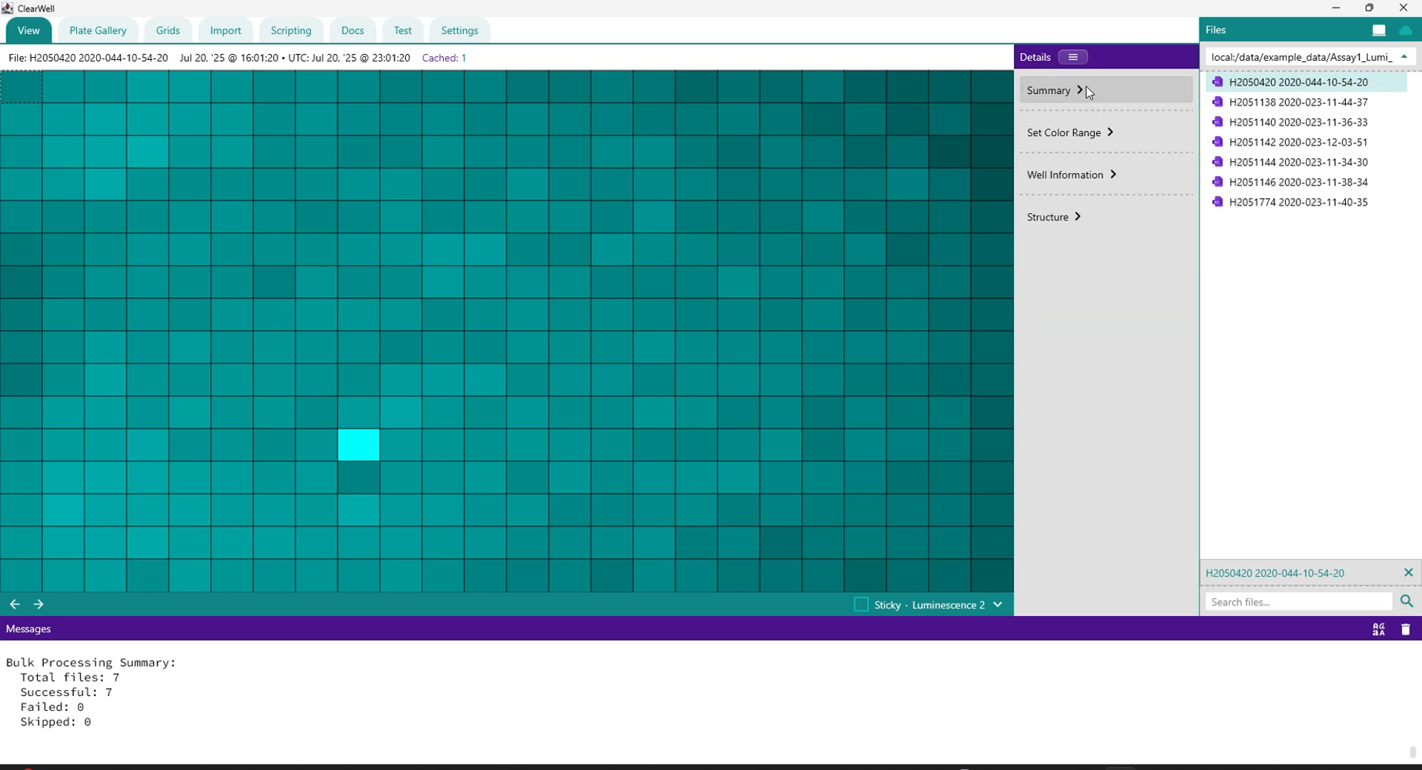
{"action": "left_click", "coordinate": [1108, 177]}
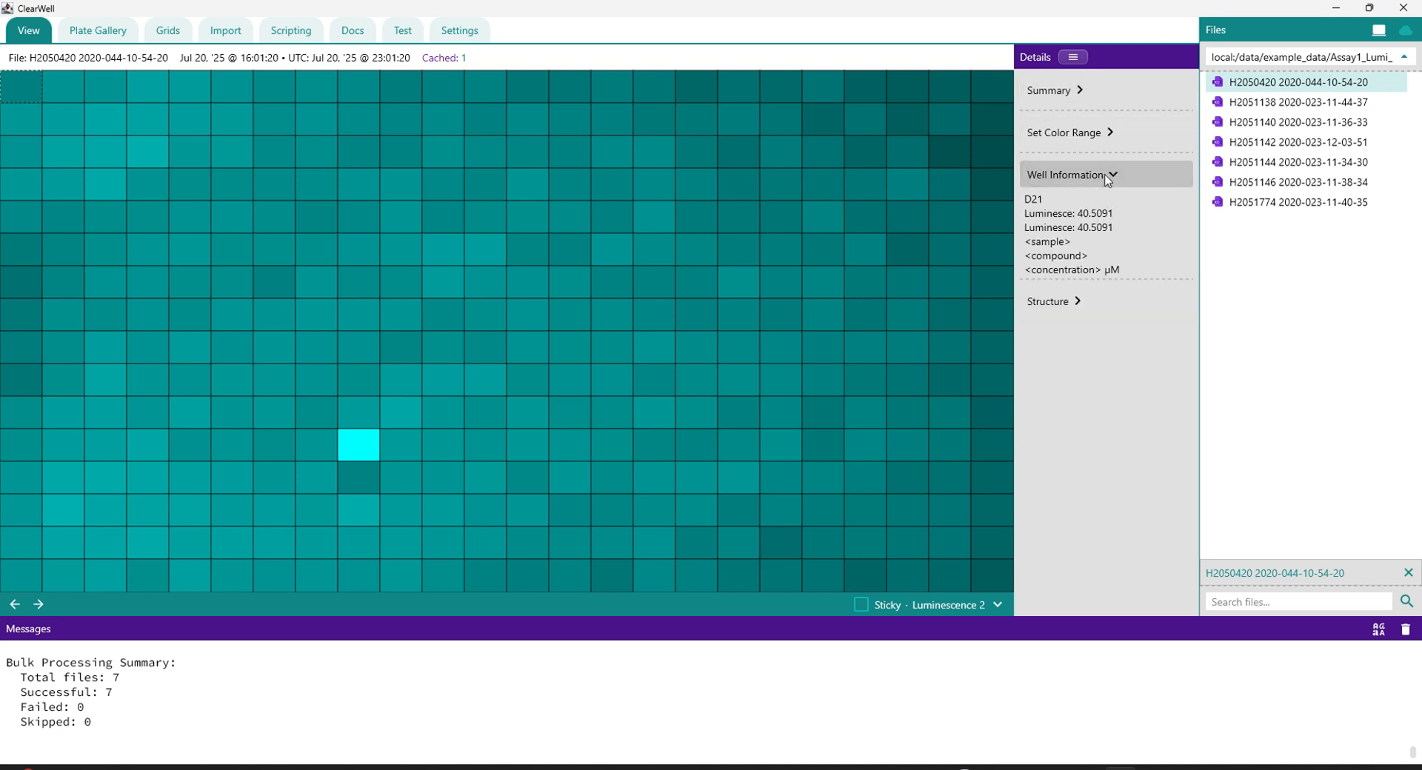
{"action": "left_click", "coordinate": [1078, 302]}
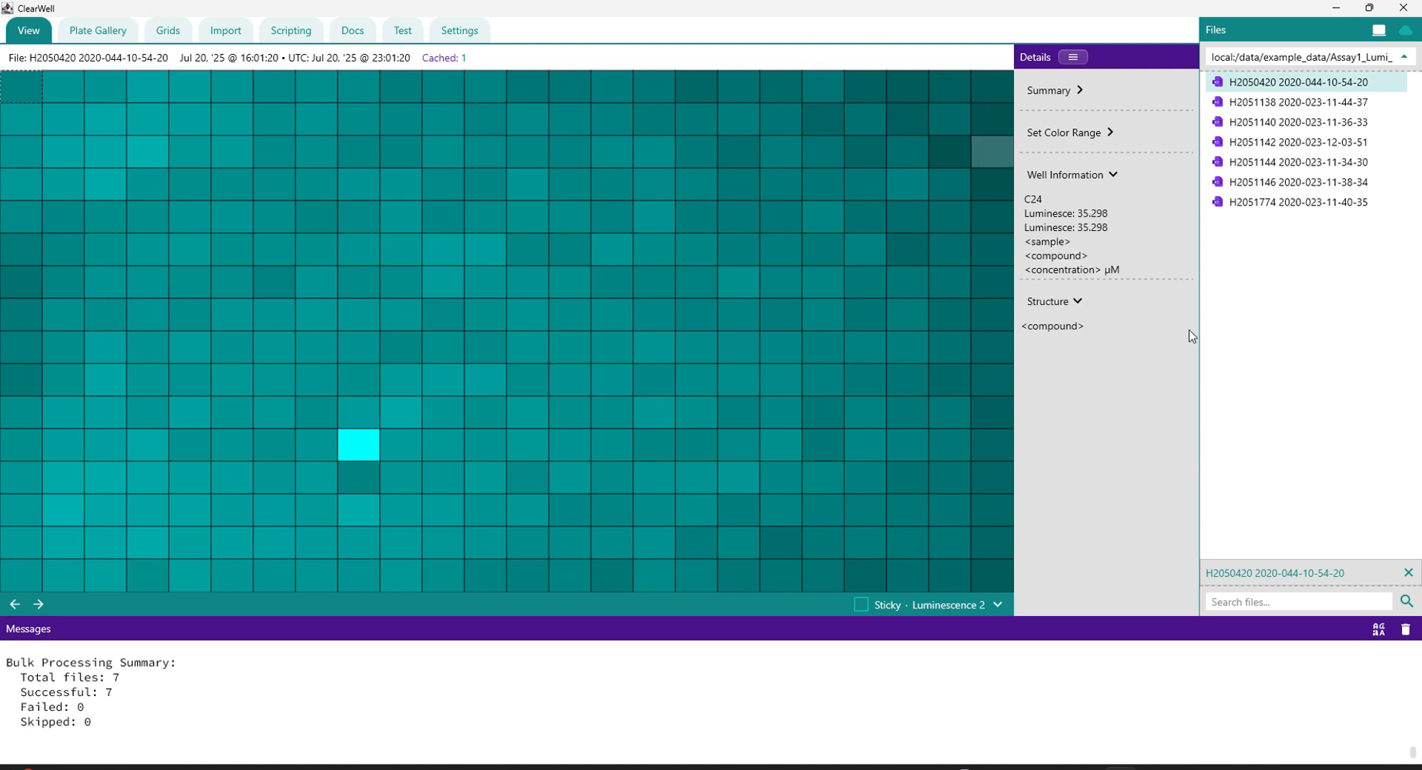
{"action": "left_click", "coordinate": [995, 606]}
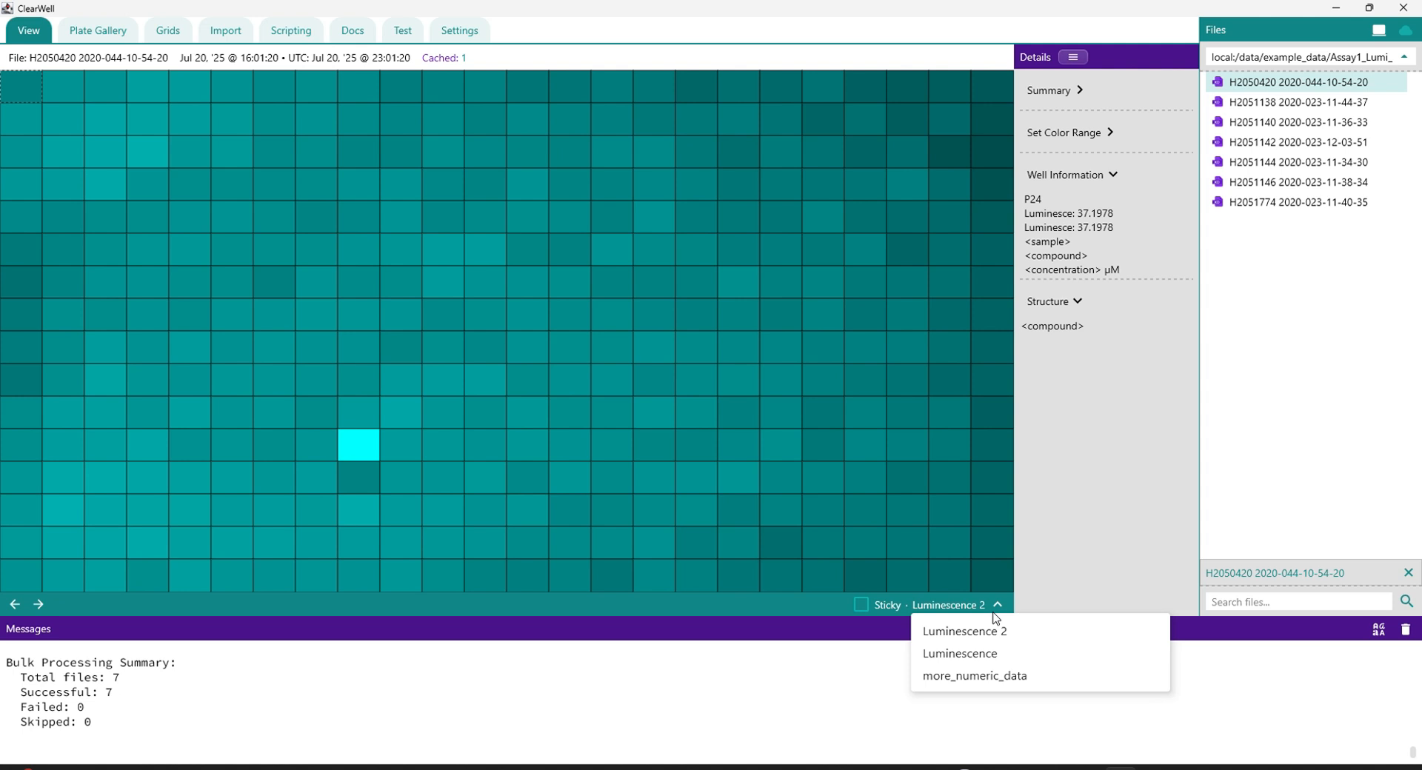
{"action": "left_click", "coordinate": [972, 676]}
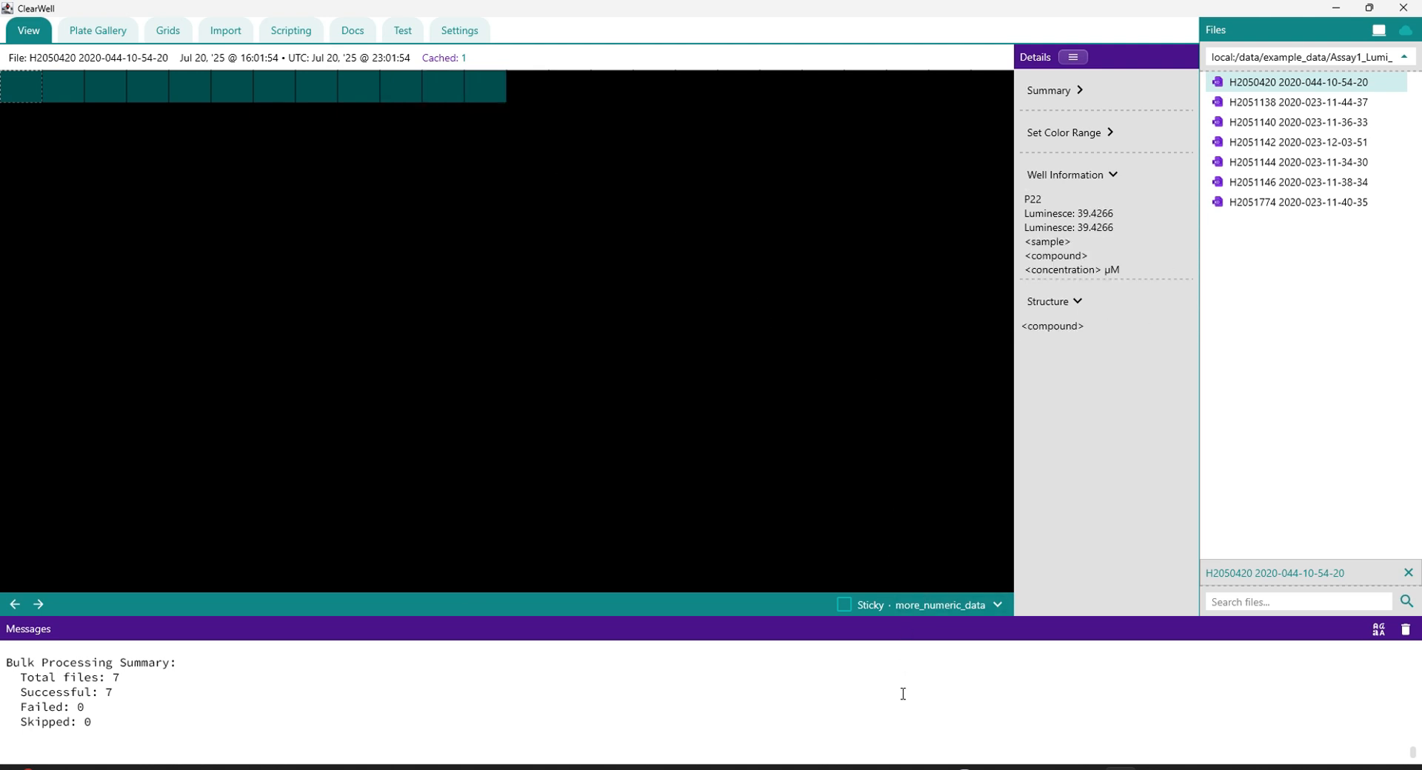
{"action": "right_click", "coordinate": [1279, 83]}
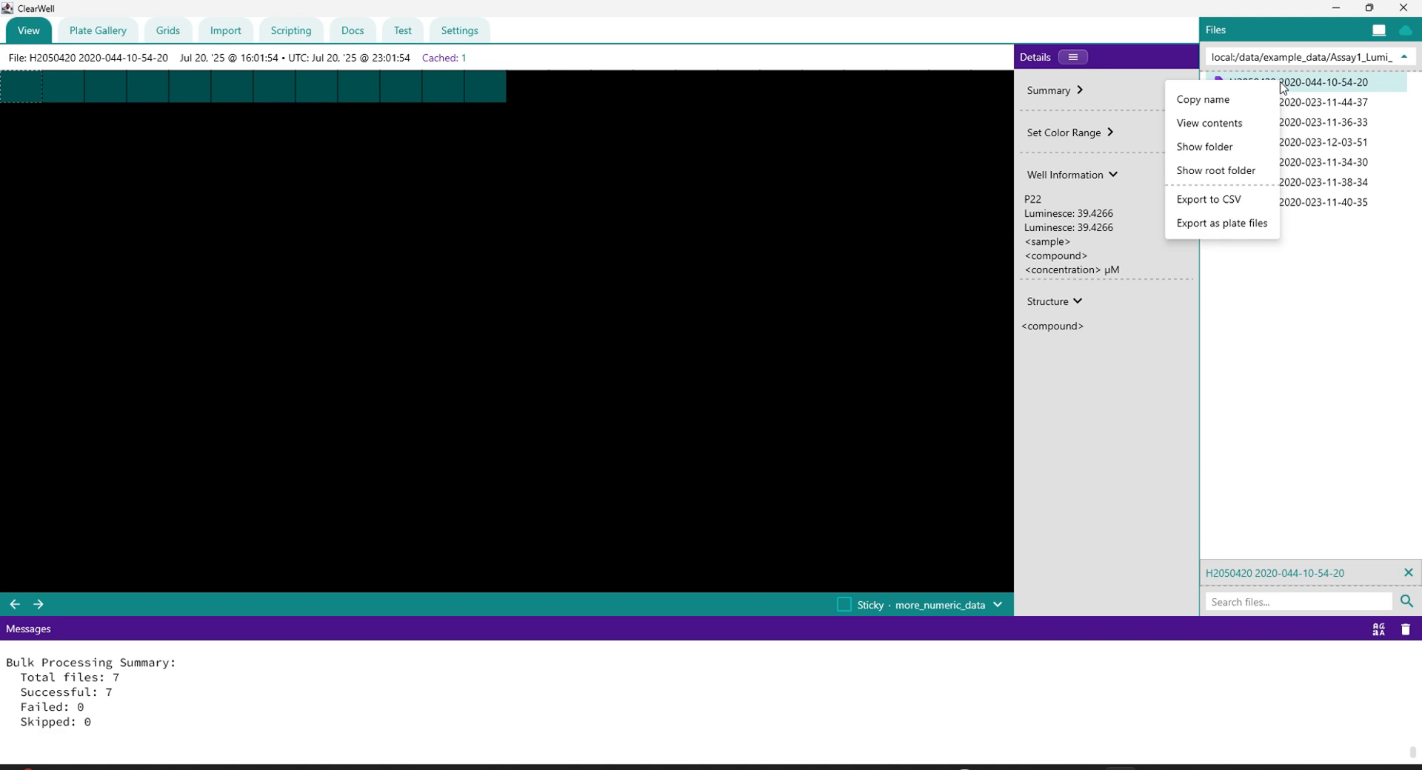
{"action": "left_click", "coordinate": [1229, 124]}
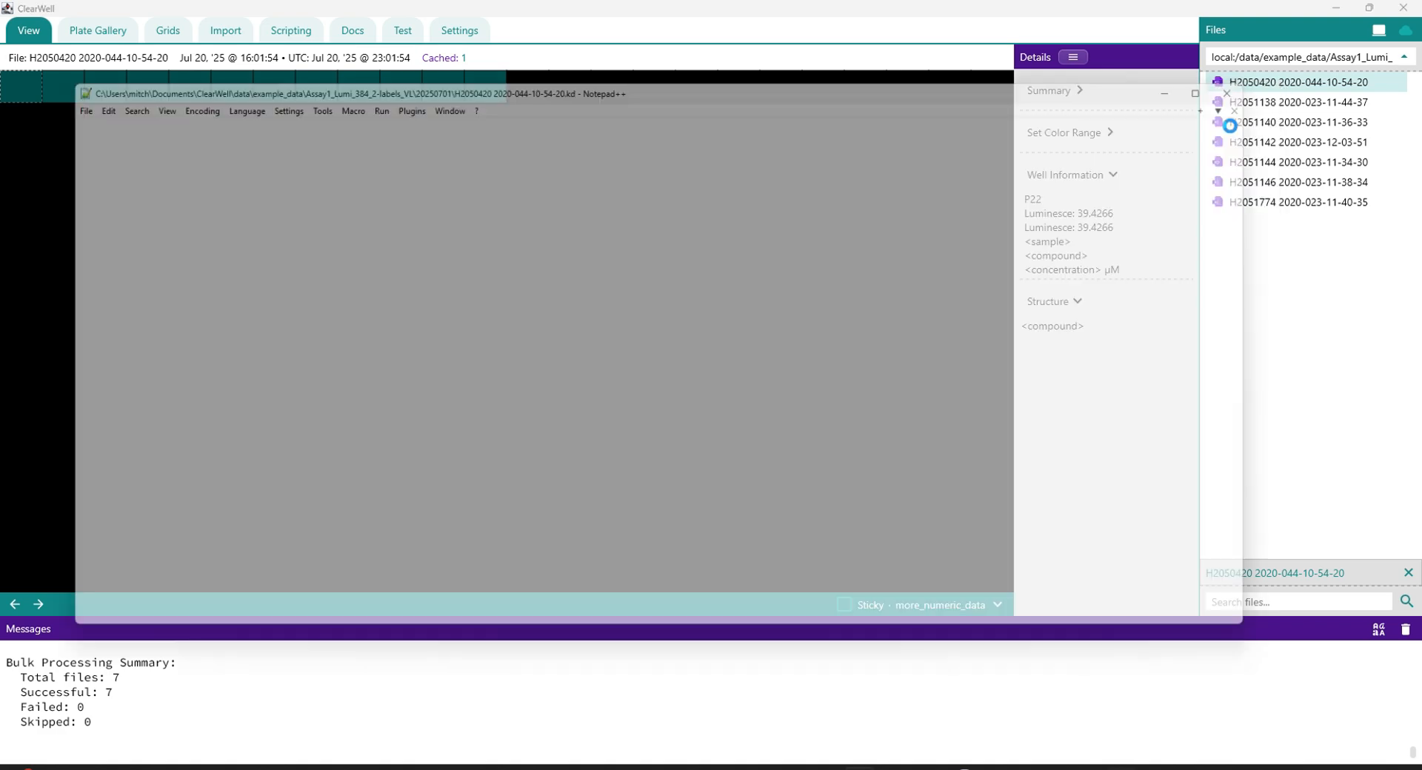
{"action": "scroll", "coordinate": [494, 253], "scroll_direction": "up", "scroll_amount": 3}
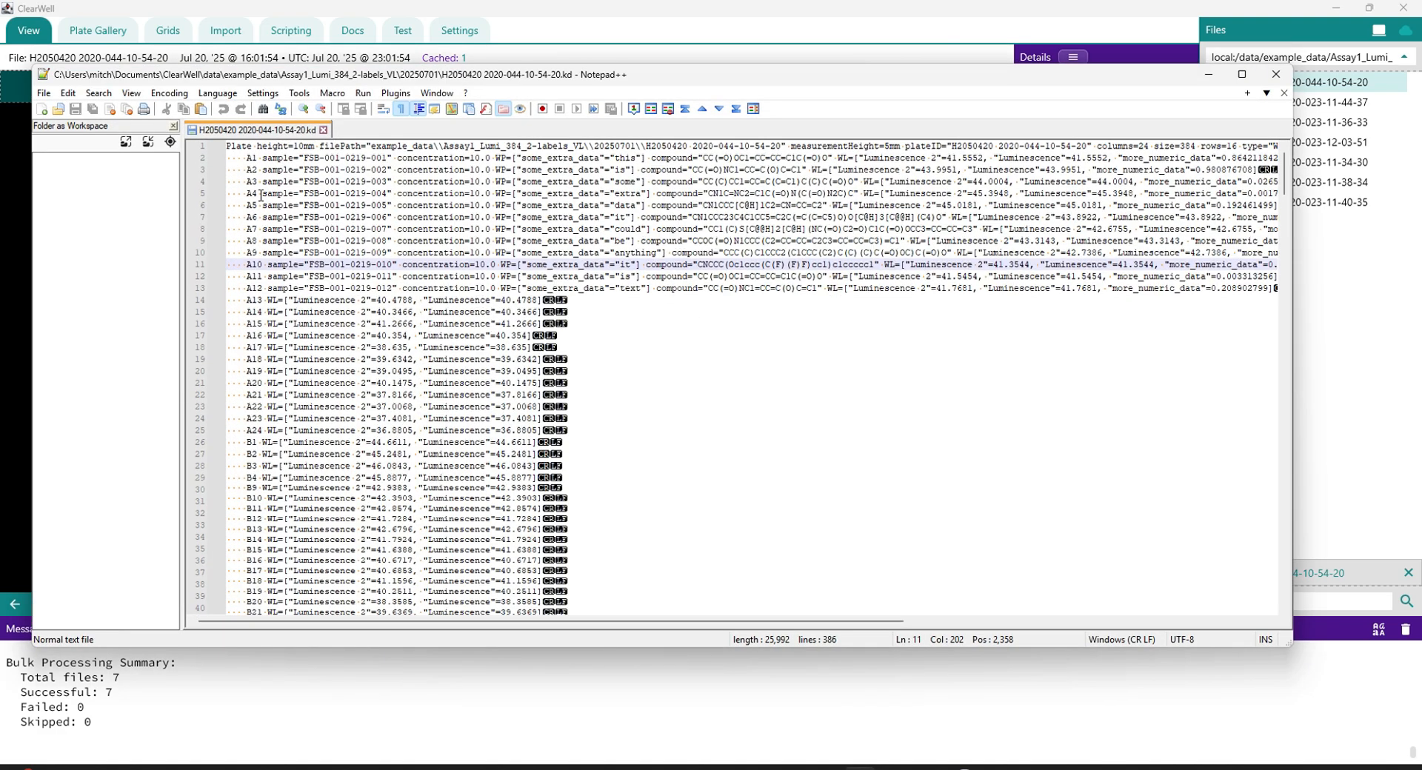
{"action": "double_click", "coordinate": [294, 181]}
{"action": "double_click", "coordinate": [416, 182]}
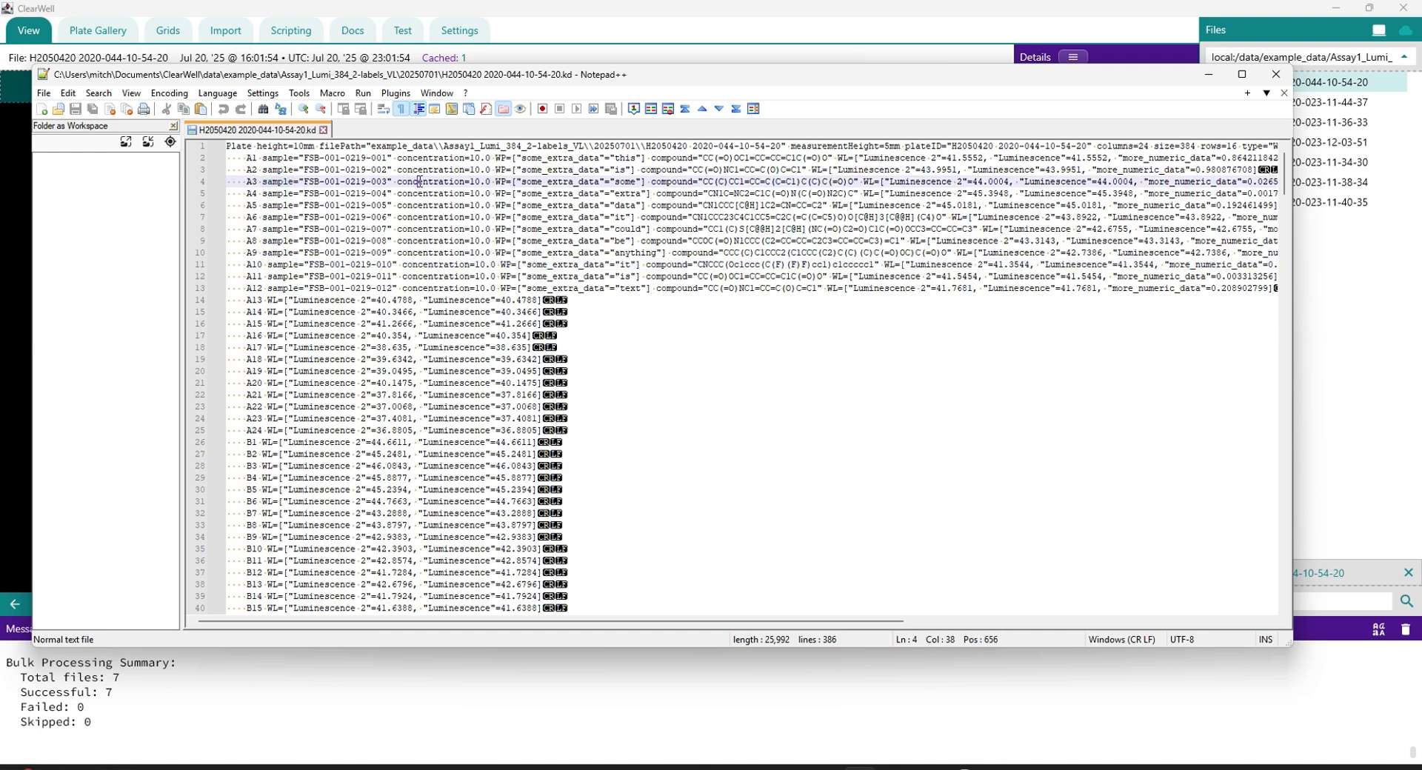
{"action": "double_click", "coordinate": [671, 181]}
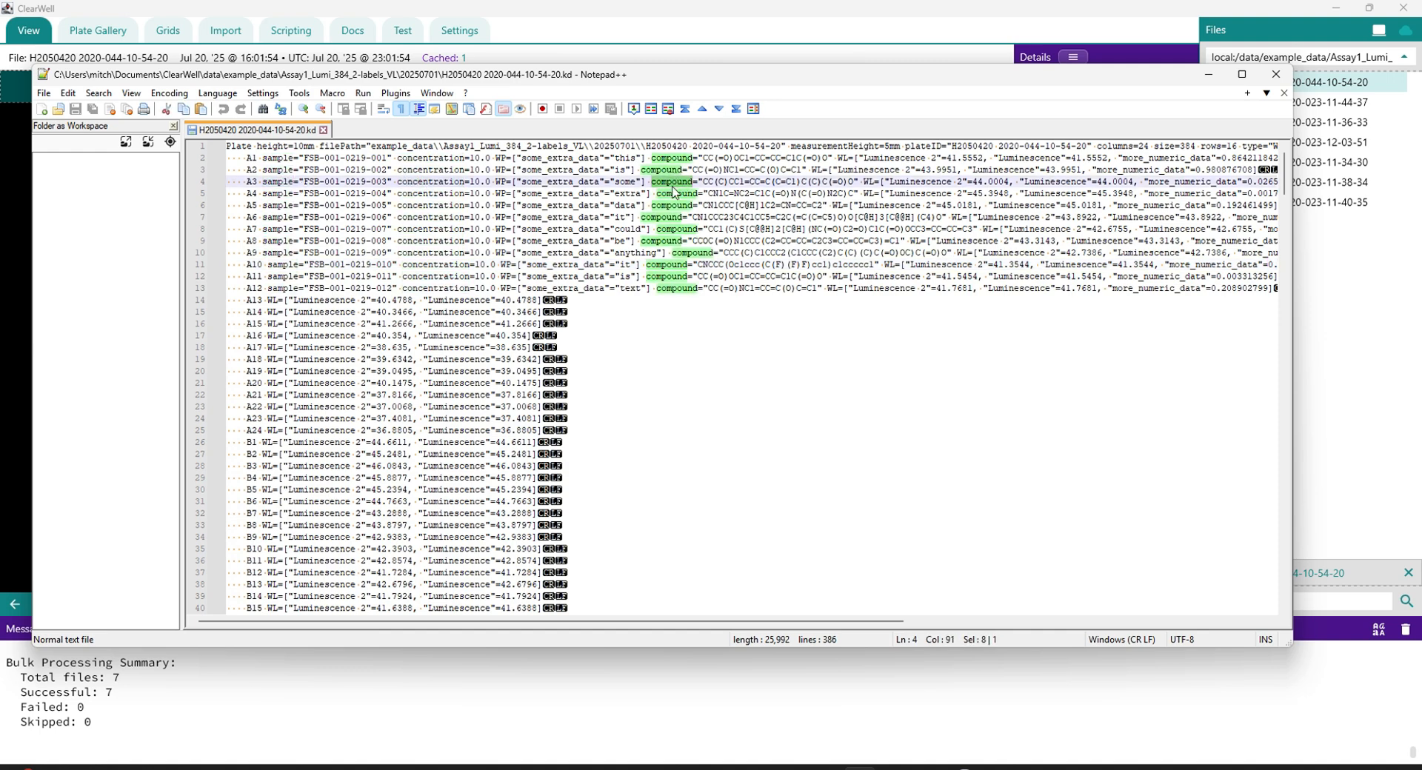
Step: Examine the more_numeric_data and Luminescence entries within the WL field of well A3
{"action": "scroll", "coordinate": [765, 614], "scroll_direction": "right", "scroll_amount": 5}
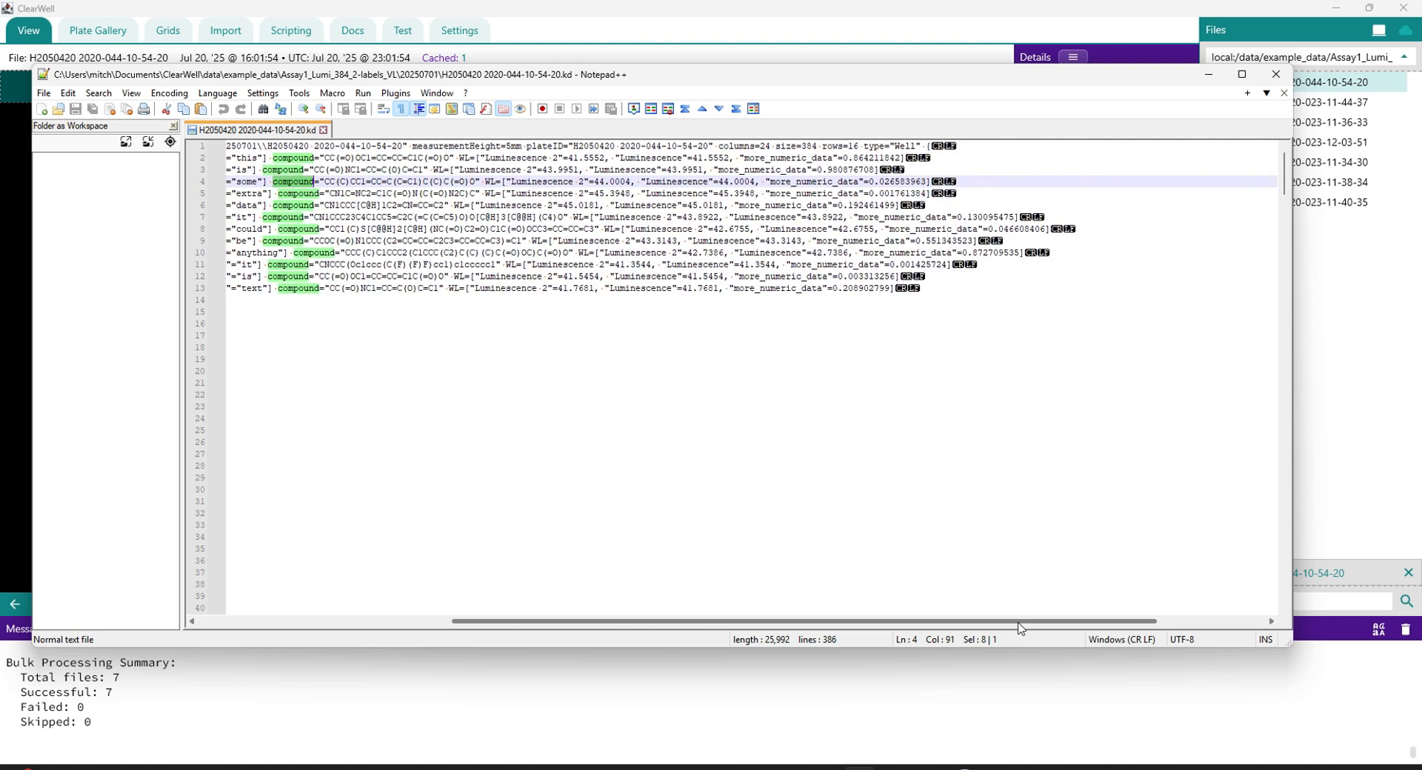
{"action": "double_click", "coordinate": [803, 181]}
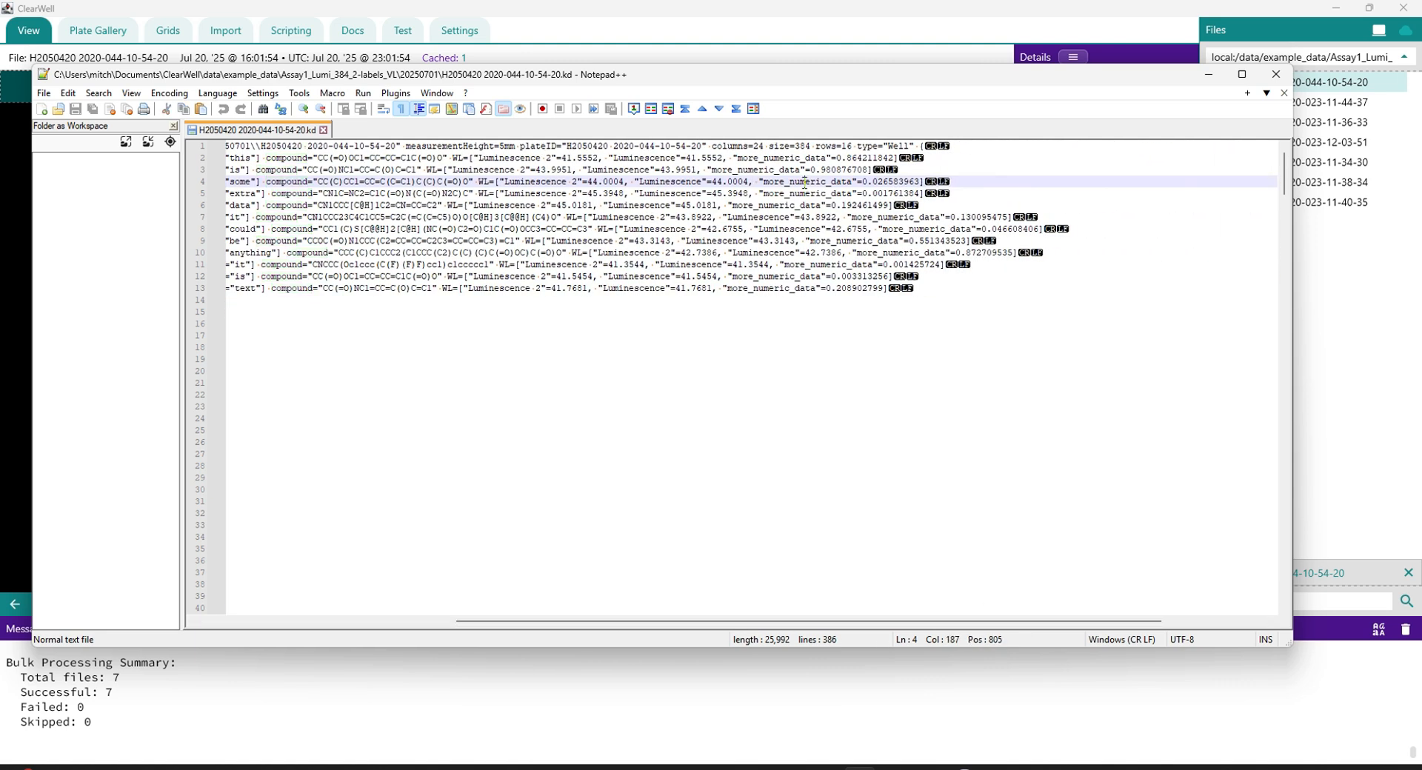
{"action": "double_click", "coordinate": [659, 182]}
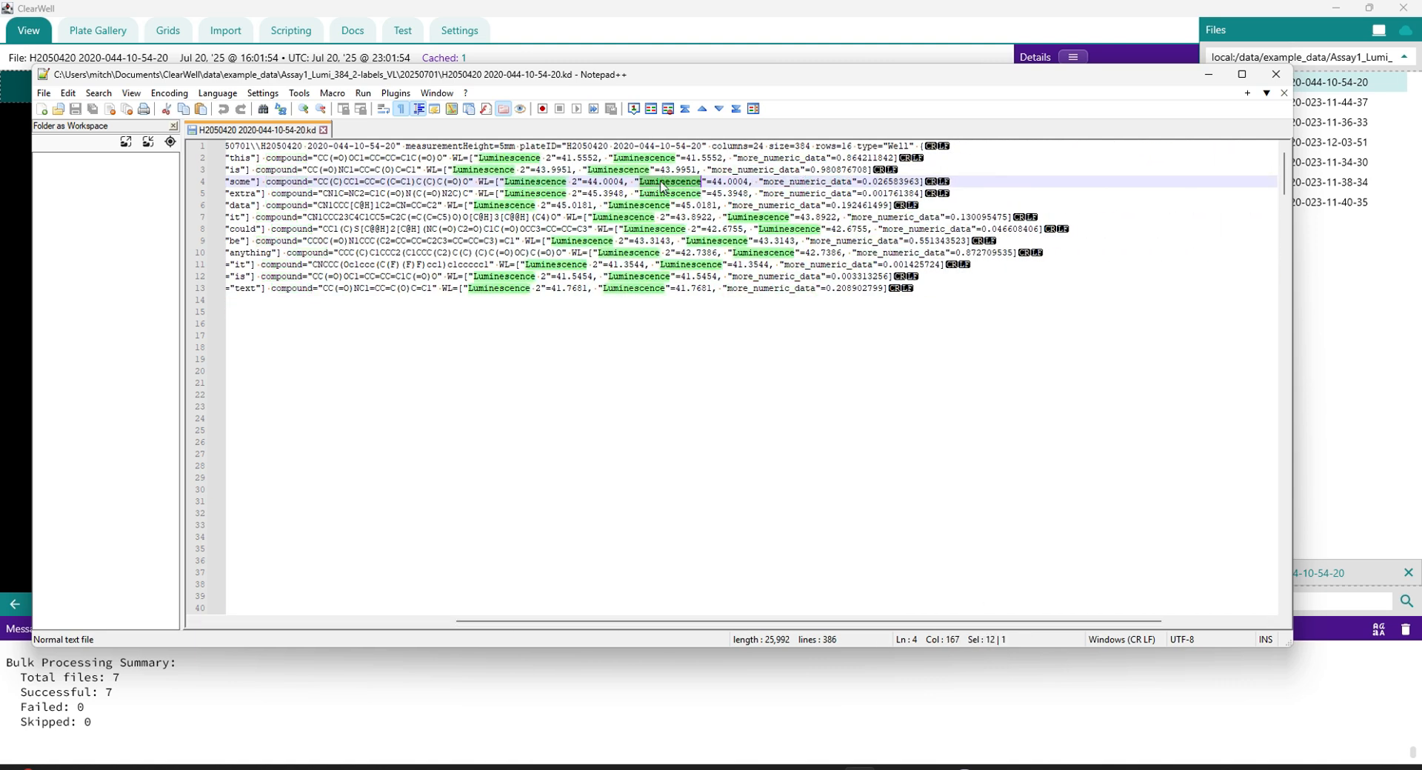
{"action": "double_click", "coordinate": [483, 181]}
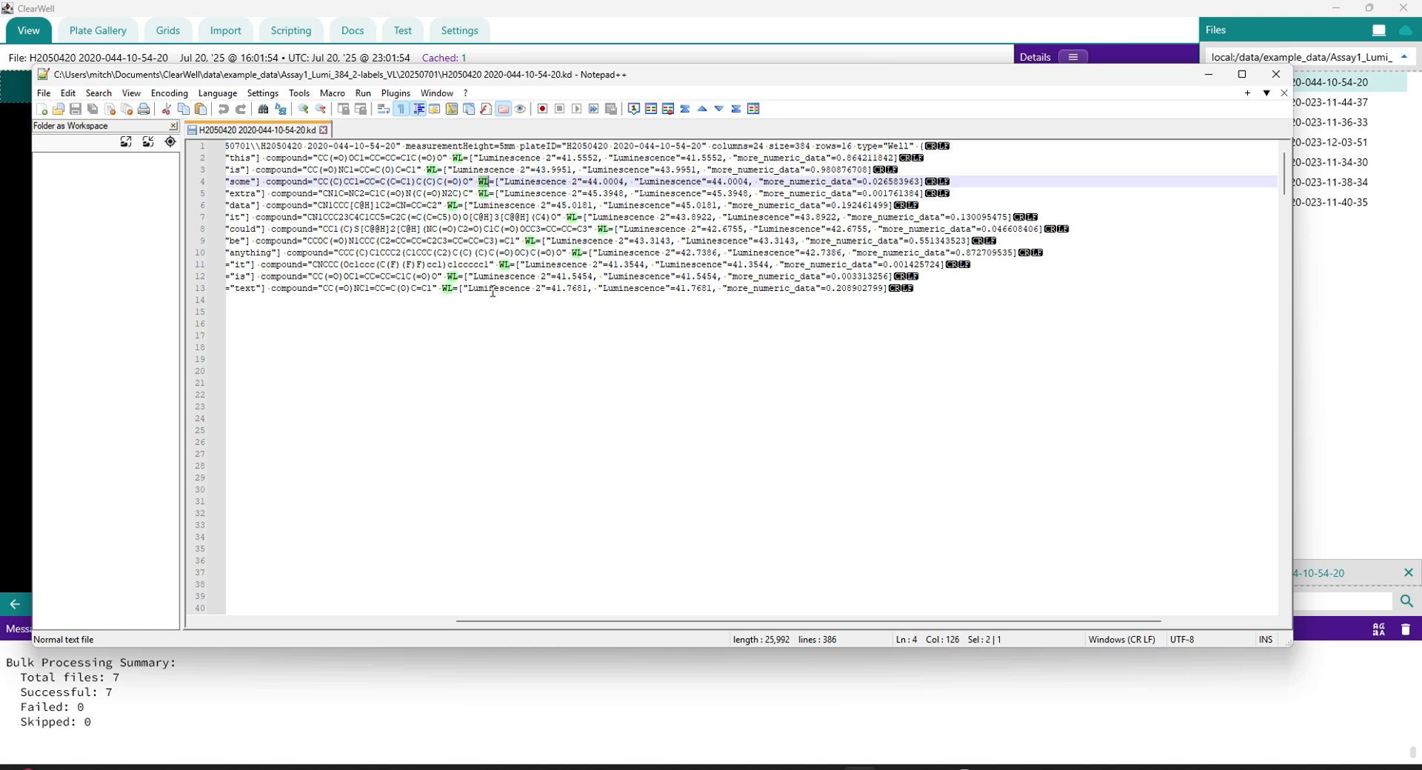
Step: Examine the some_extra_data entry within the WP field of well A3, and close the text editor
{"action": "left_click_drag", "start_coordinate": [855, 621], "coordinate": [595, 585]}
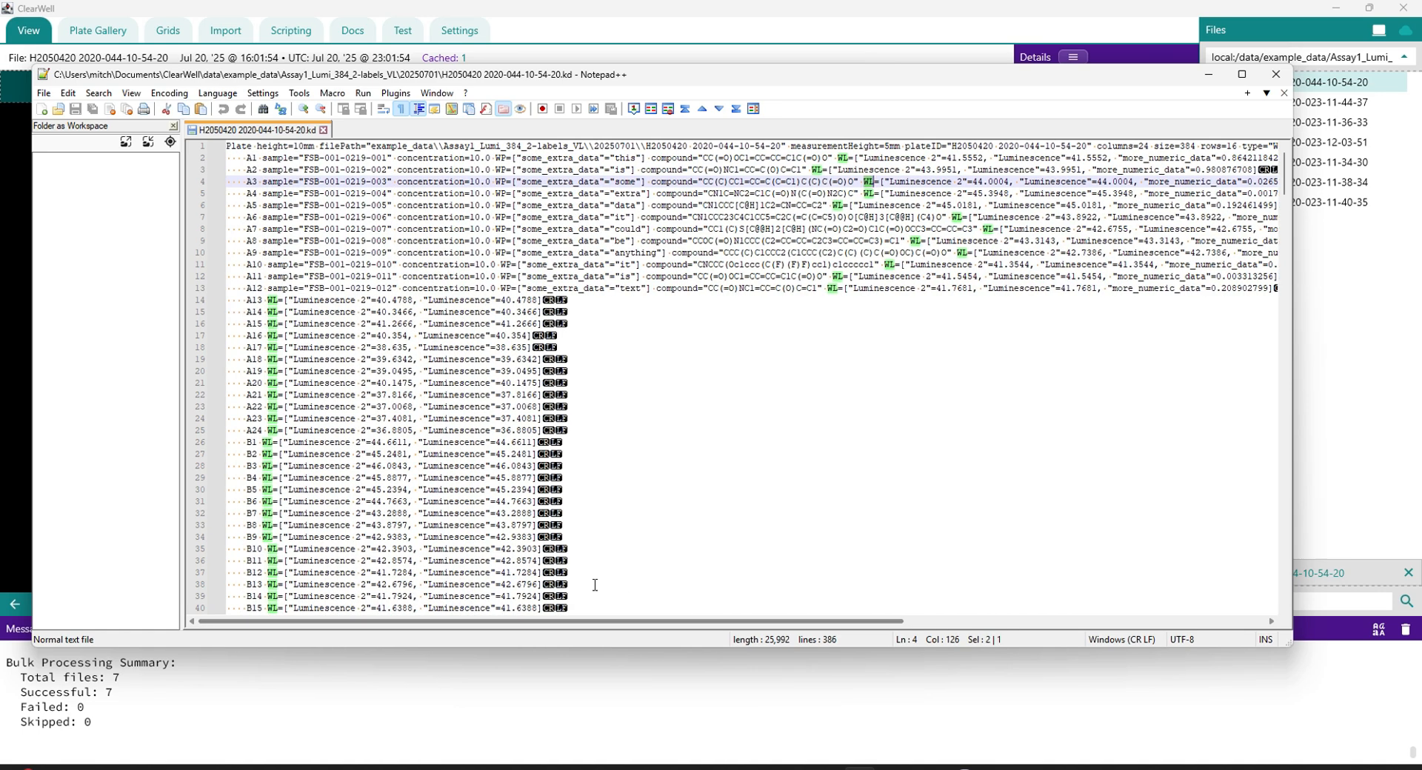
{"action": "double_click", "coordinate": [537, 182]}
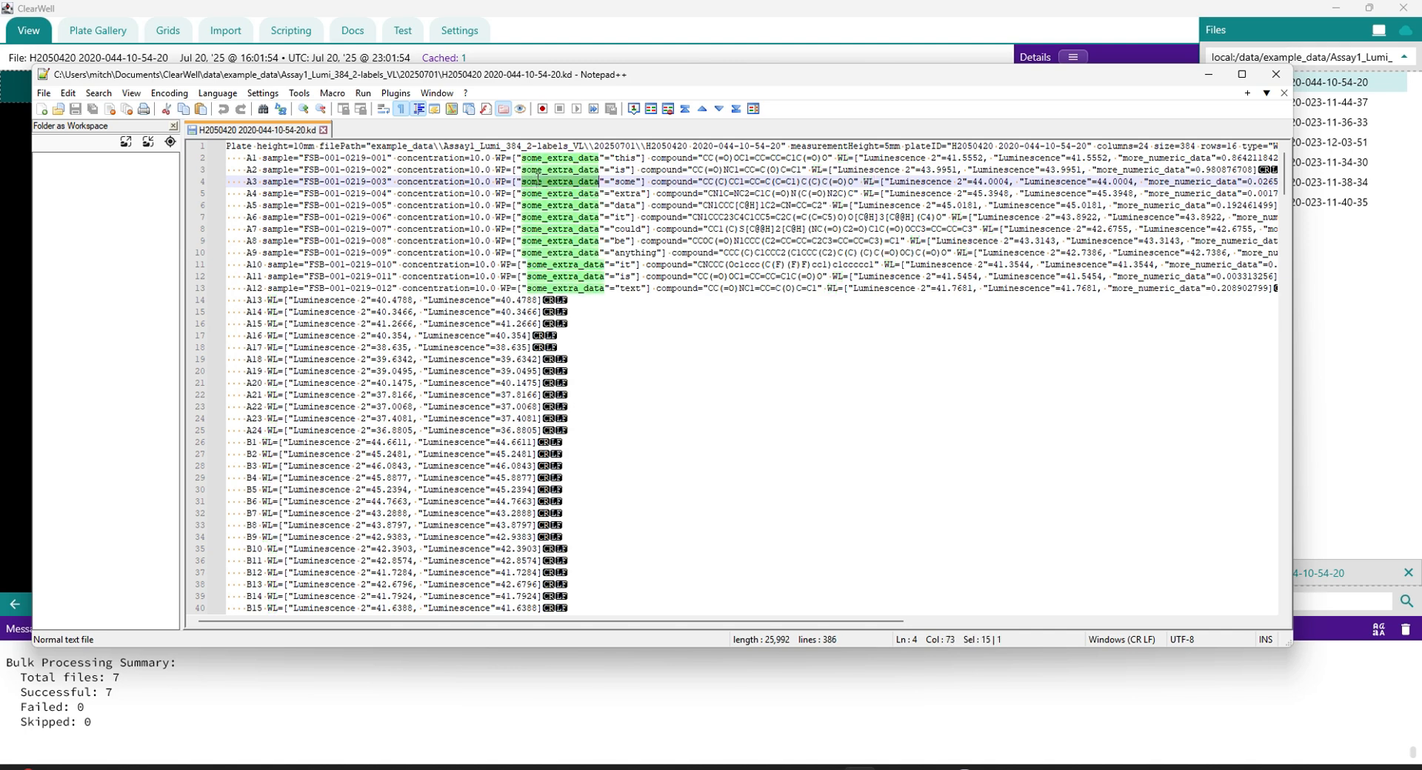
{"action": "double_click", "coordinate": [501, 182]}
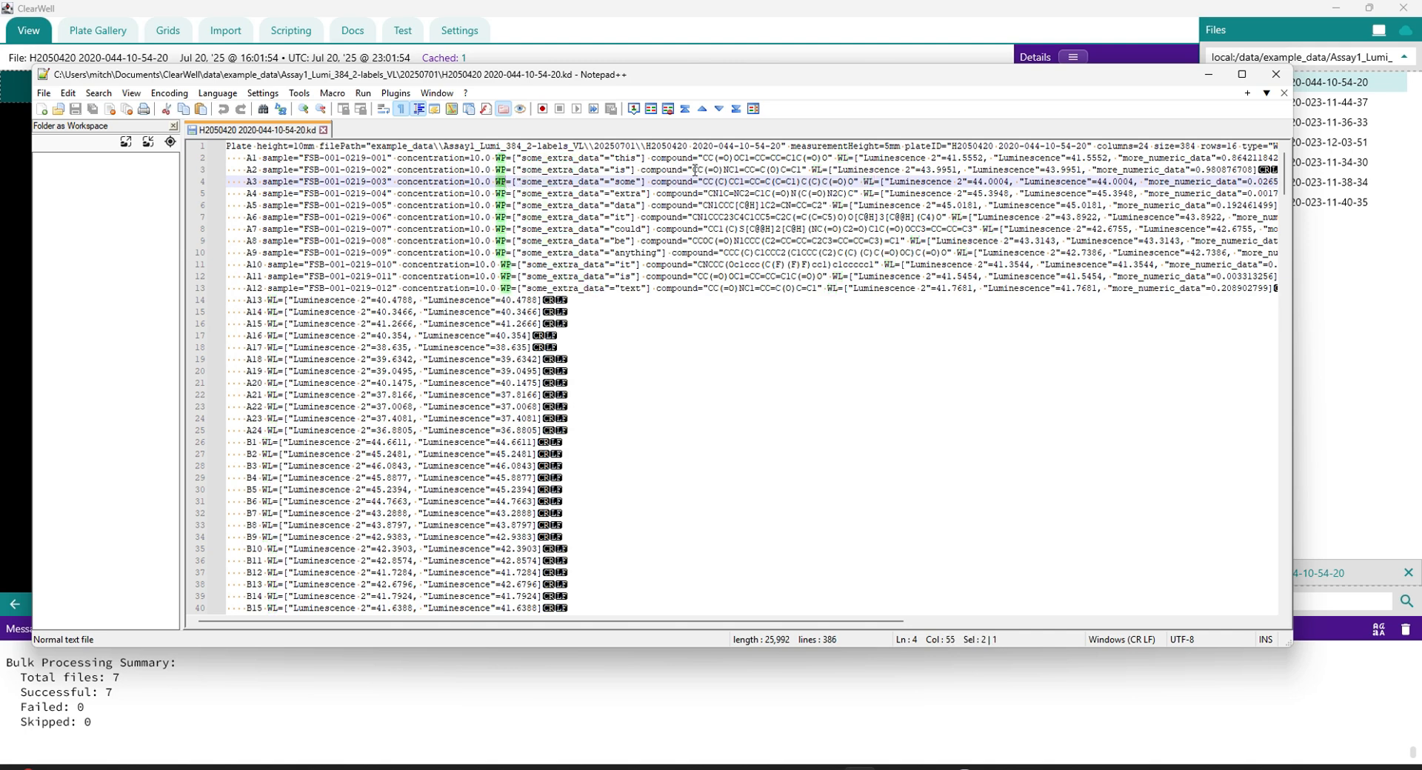
{"action": "left_click", "coordinate": [1275, 74]}
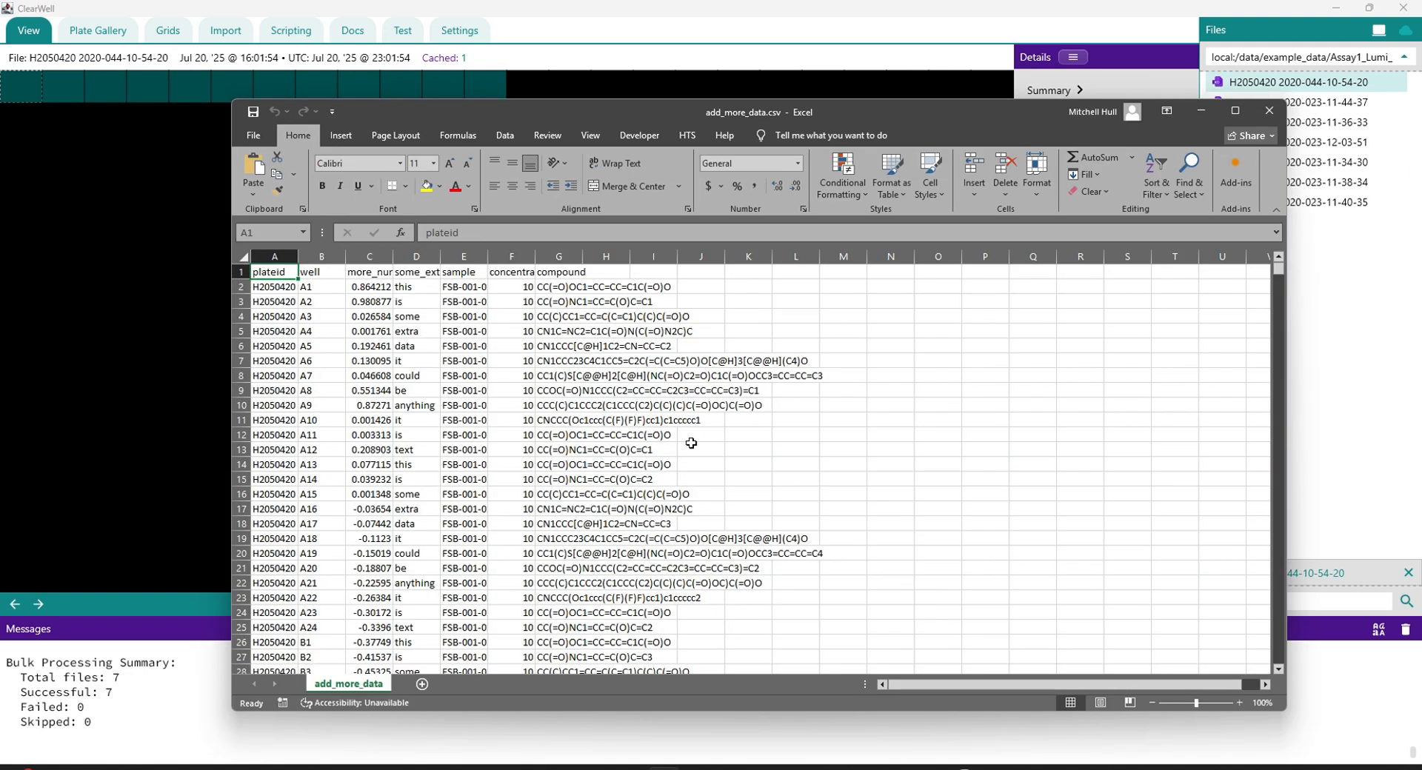
Step: Look through the plate ID, well and data columns of add_more_data.csv in Excel, and return to ClearWell
{"action": "scroll", "coordinate": [284, 335], "scroll_direction": "down", "scroll_amount": 11}
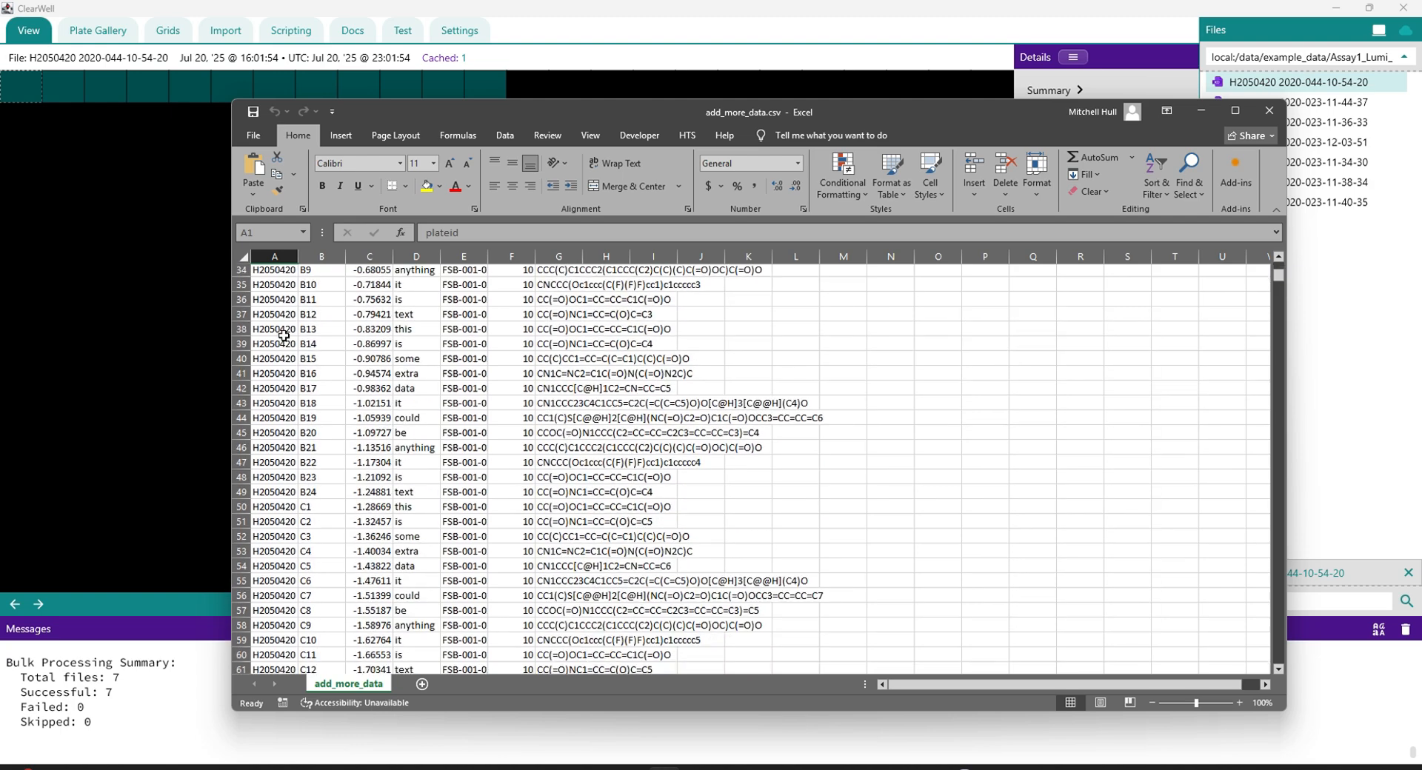
{"action": "scroll", "coordinate": [284, 335], "scroll_direction": "down", "scroll_amount": 17}
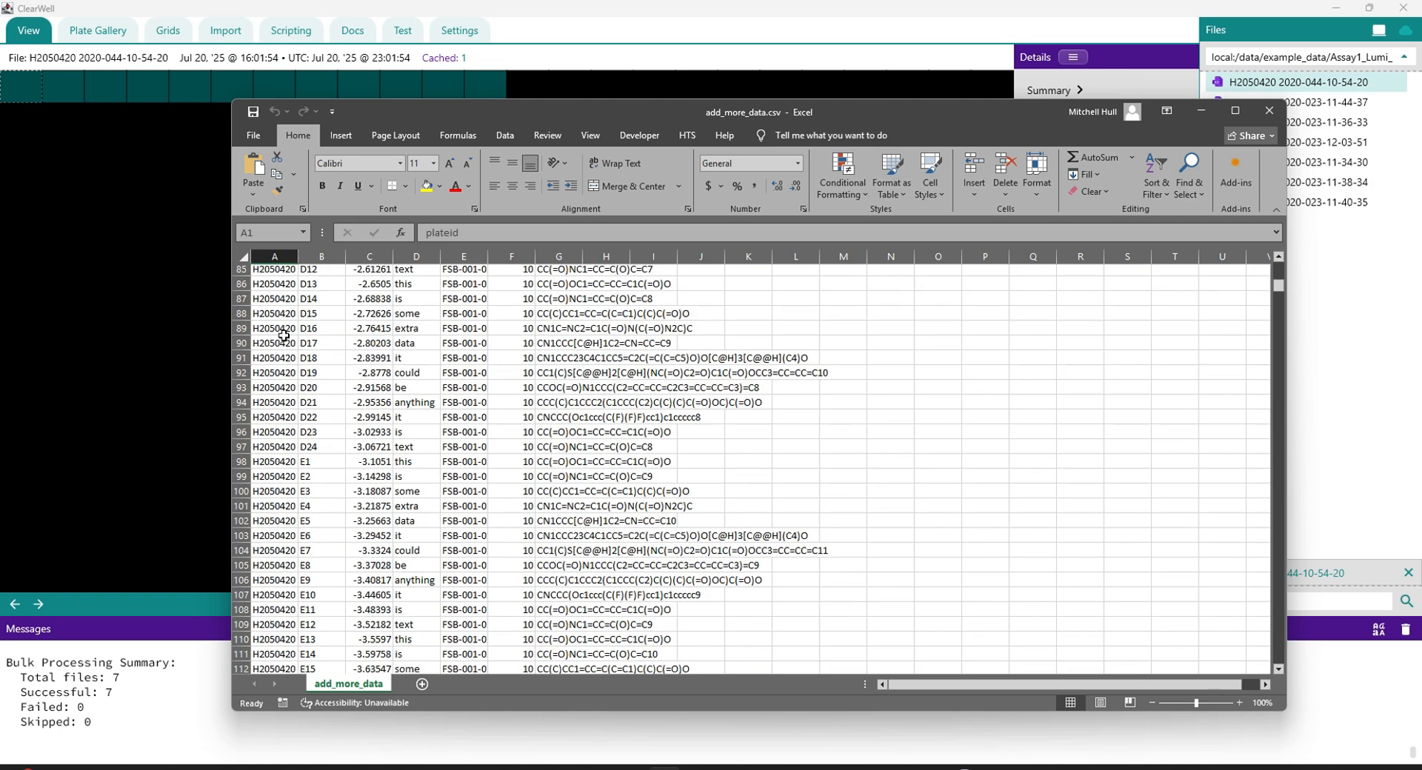
{"action": "scroll", "coordinate": [283, 335], "scroll_direction": "down", "scroll_amount": 20}
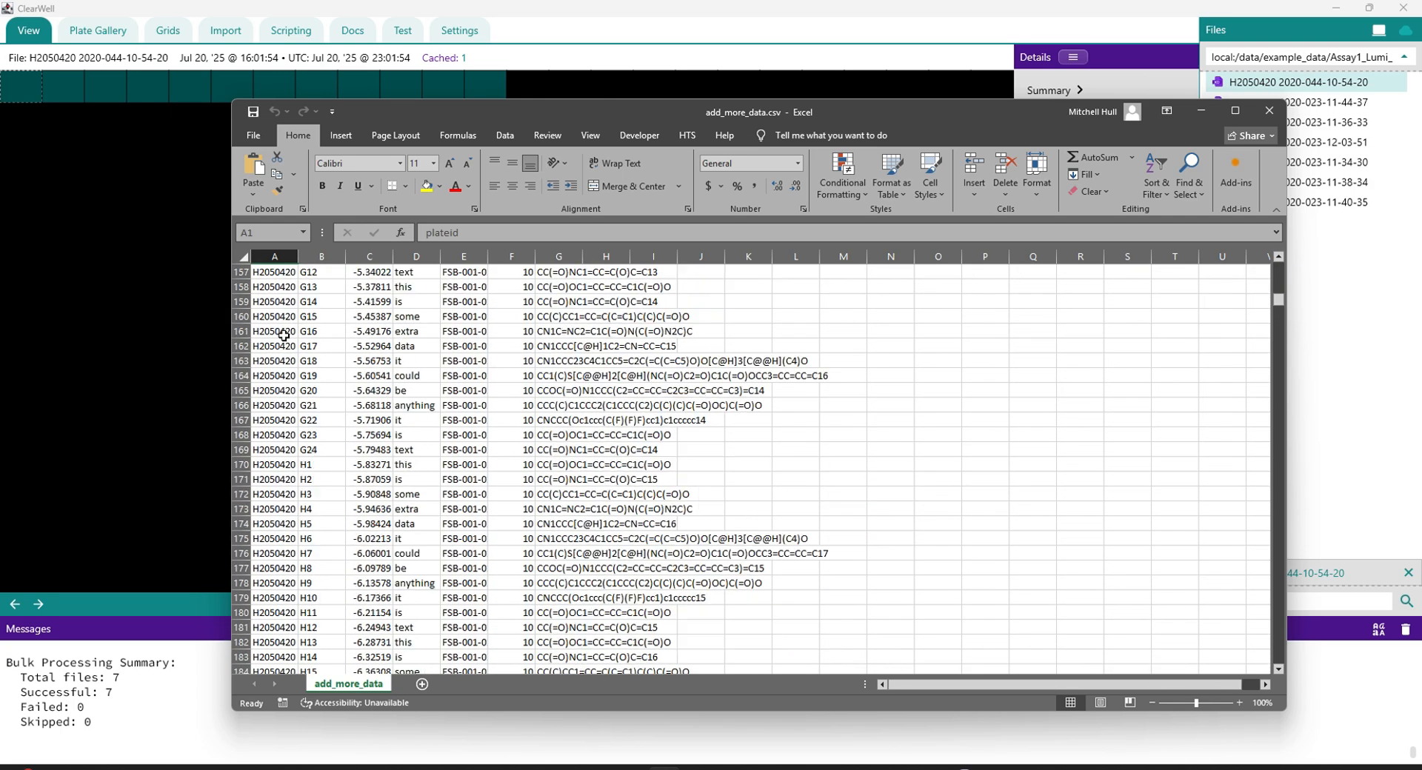
{"action": "scroll", "coordinate": [283, 335], "scroll_direction": "down", "scroll_amount": 18}
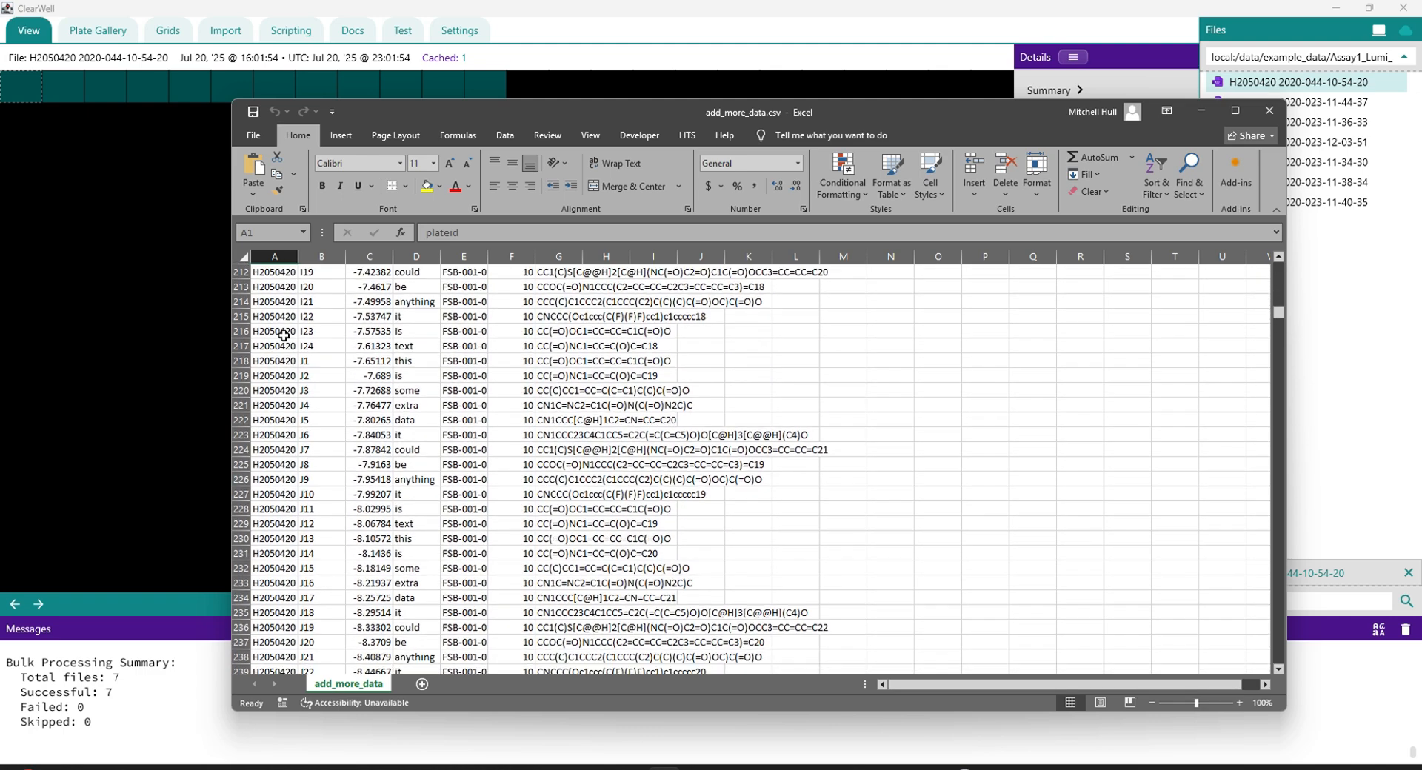
{"action": "scroll", "coordinate": [283, 336], "scroll_direction": "down", "scroll_amount": 20}
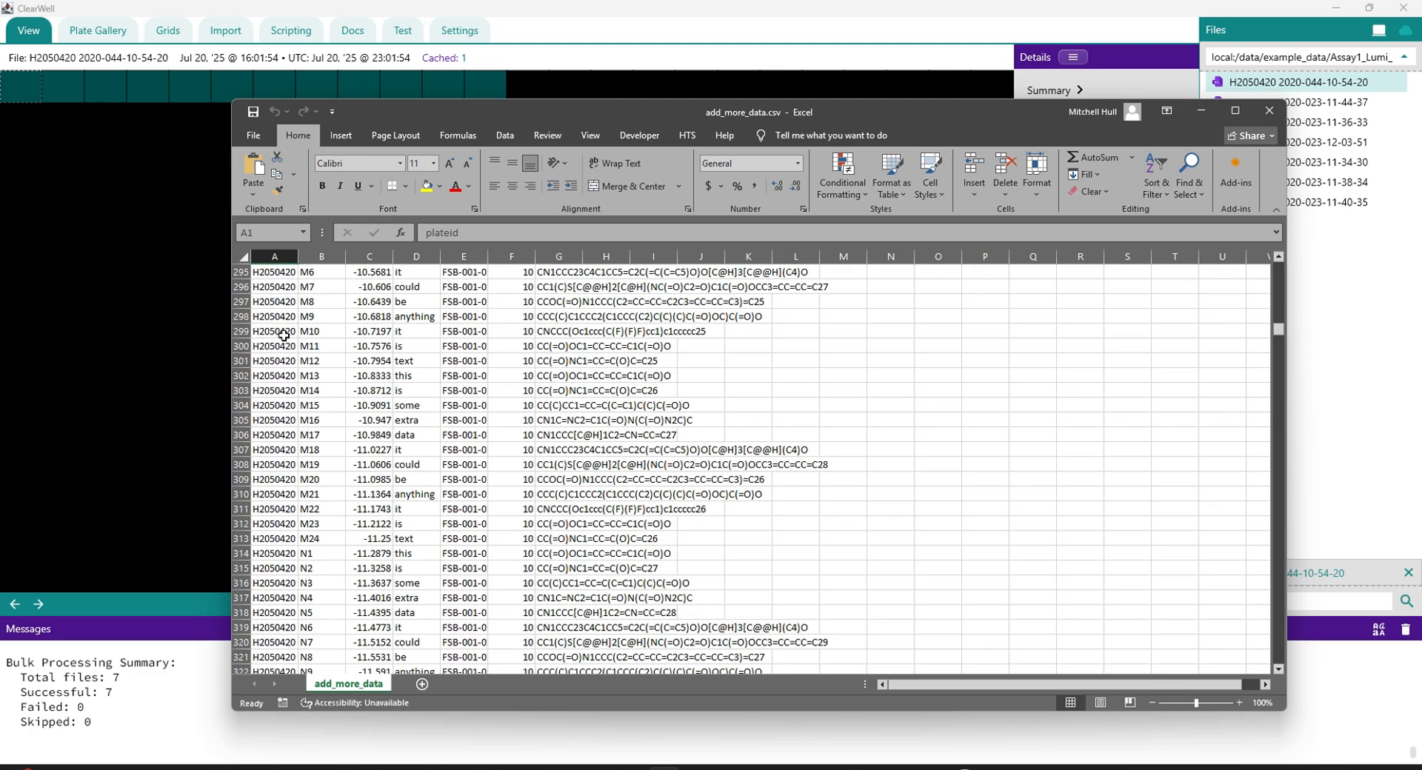
{"action": "scroll", "coordinate": [284, 336], "scroll_direction": "down", "scroll_amount": 5}
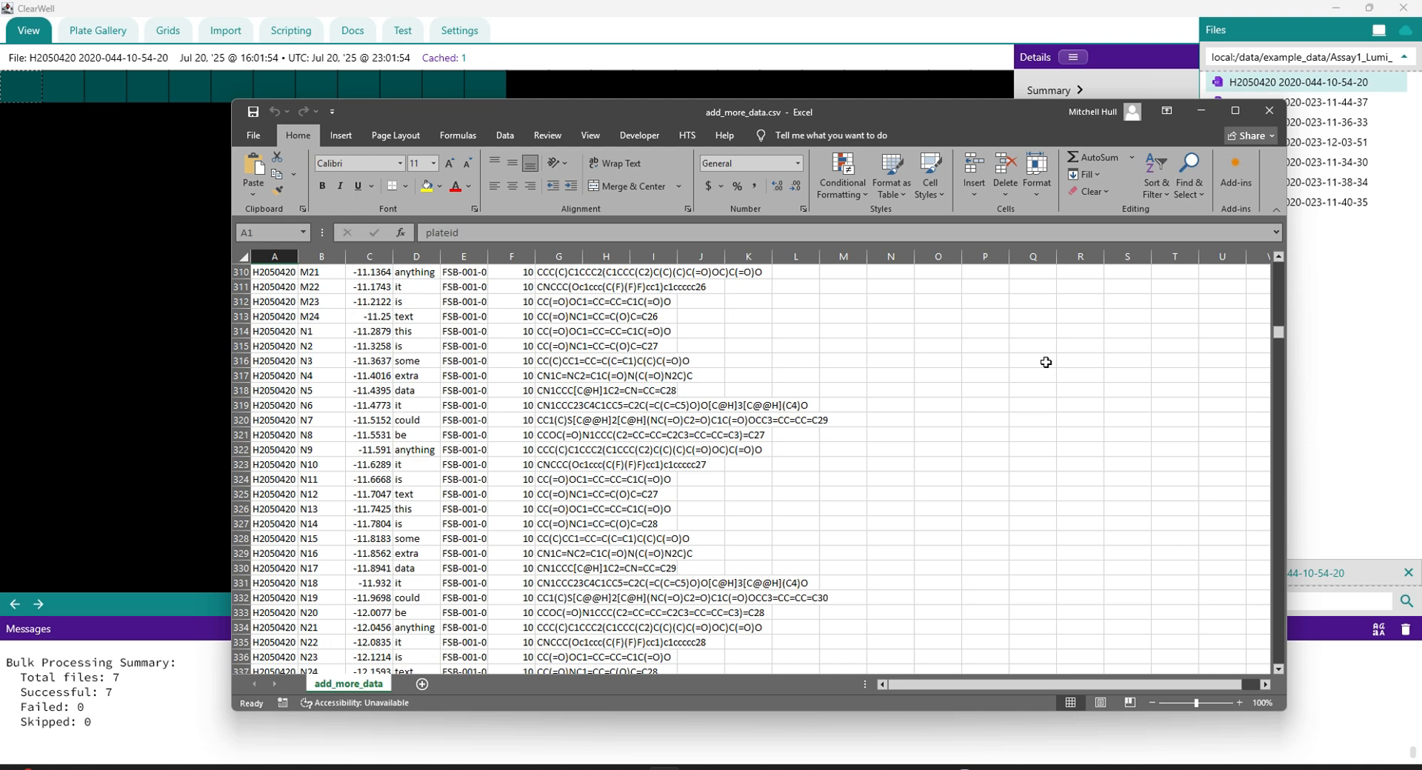
{"action": "left_click", "coordinate": [1283, 117]}
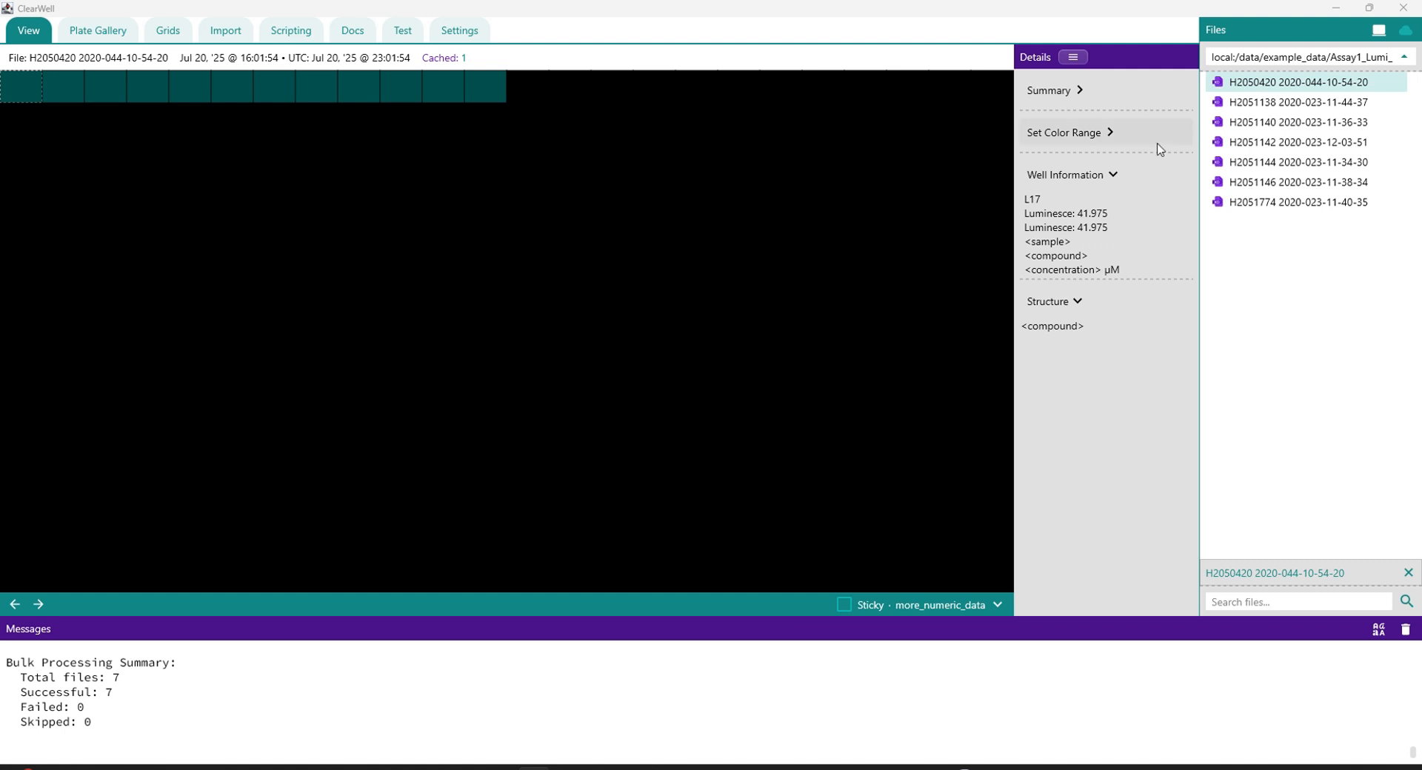
Step: Start adding well info again and import add_more_data.csv from the misc folder into the CSV SQL Query Tool
{"action": "left_click", "coordinate": [1072, 58]}
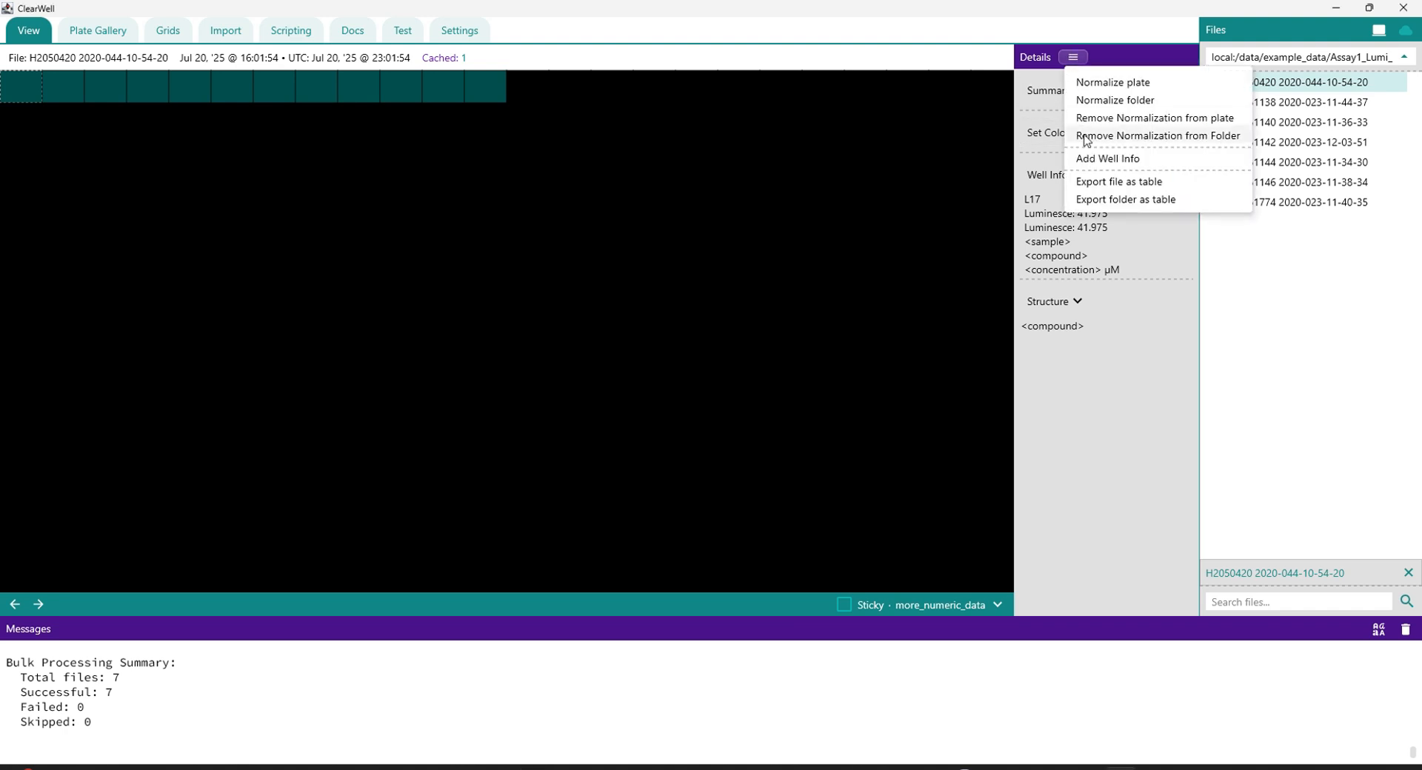
{"action": "left_click", "coordinate": [1090, 158]}
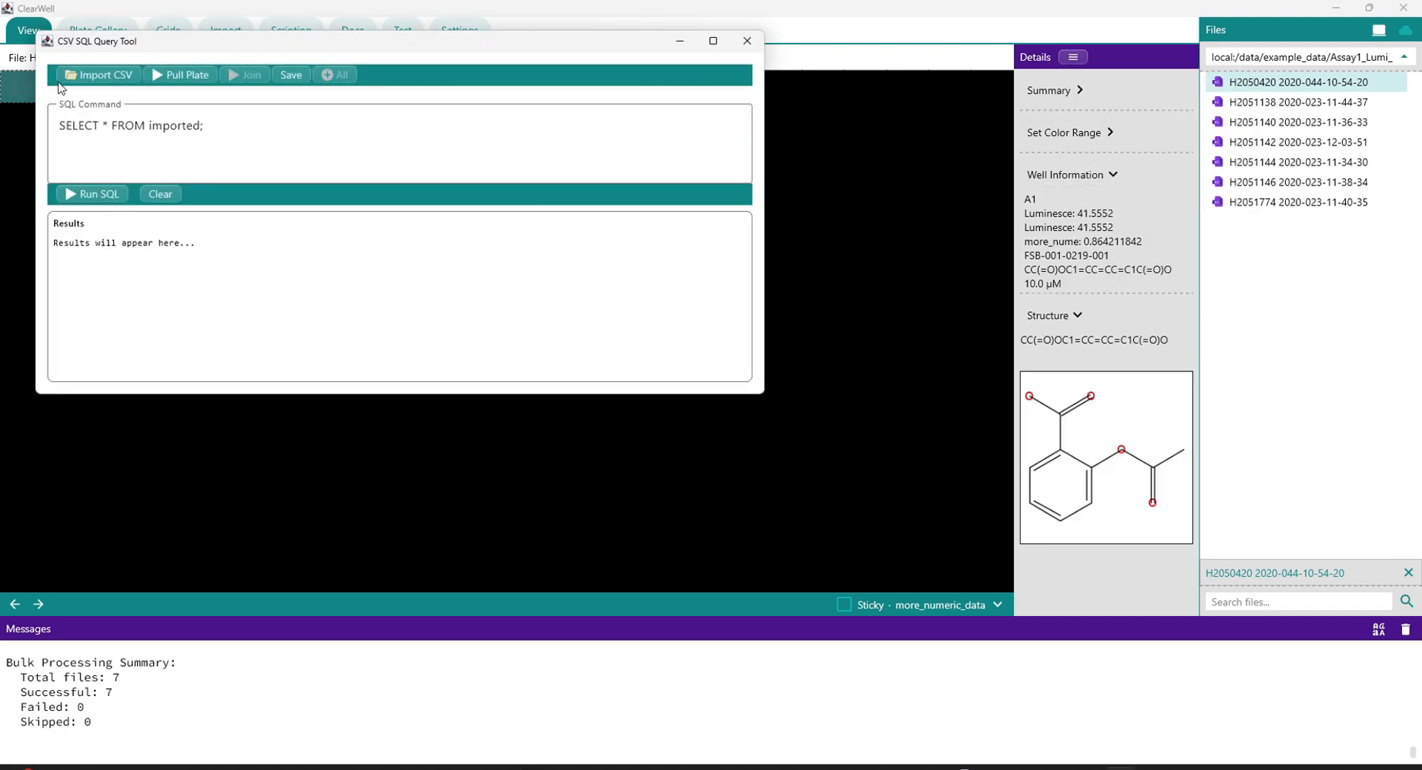
{"action": "left_click", "coordinate": [81, 74]}
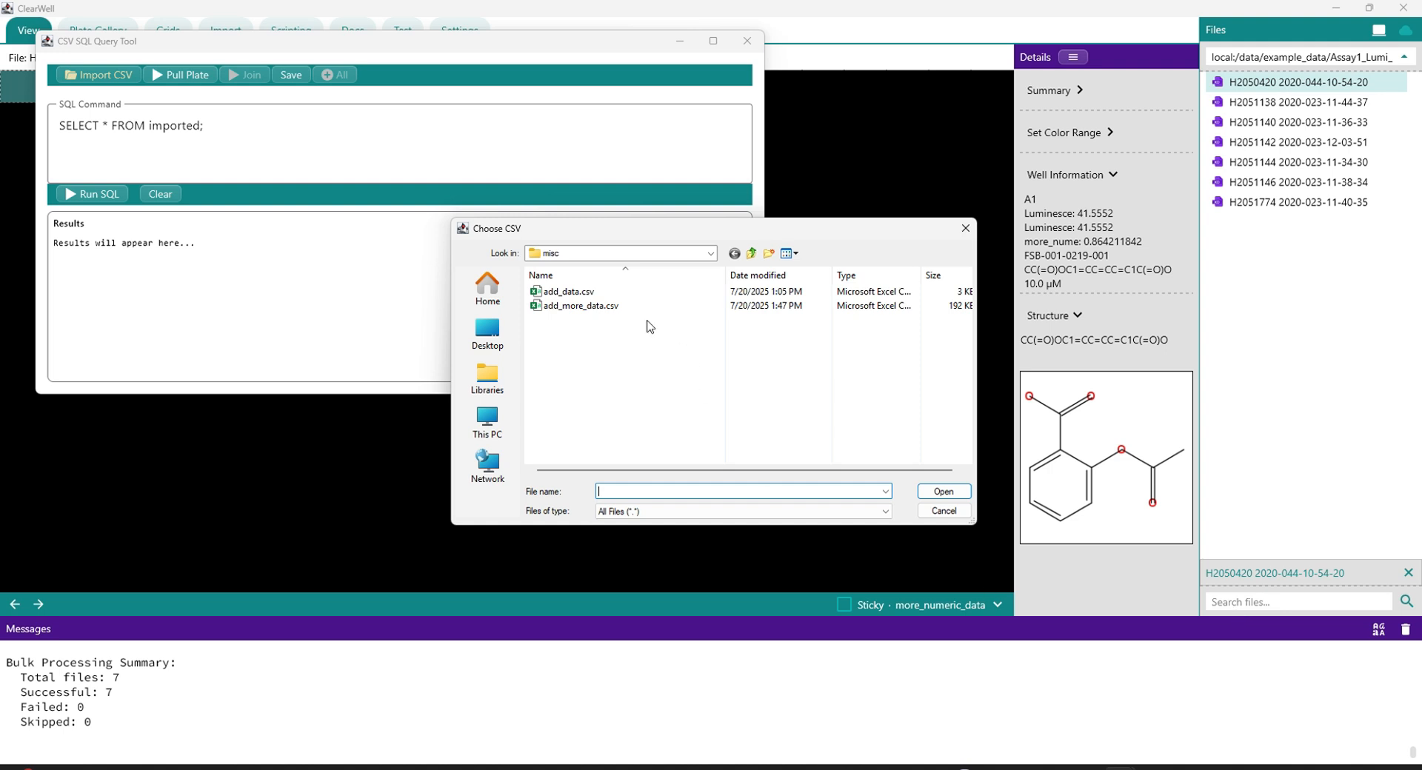
{"action": "double_click", "coordinate": [585, 305]}
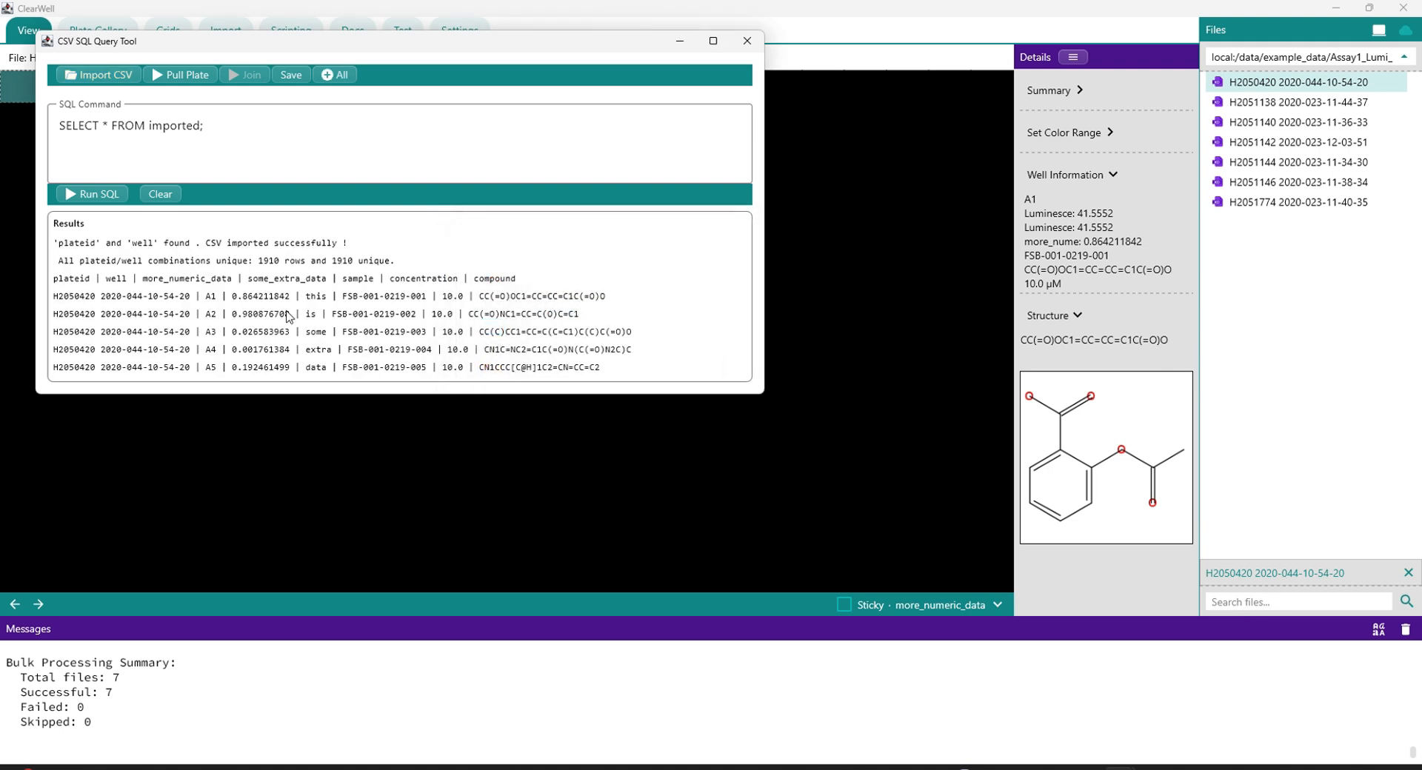
Step: Add the imported CSV values to all plates in the directory, and close the query tool
{"action": "left_click", "coordinate": [336, 74]}
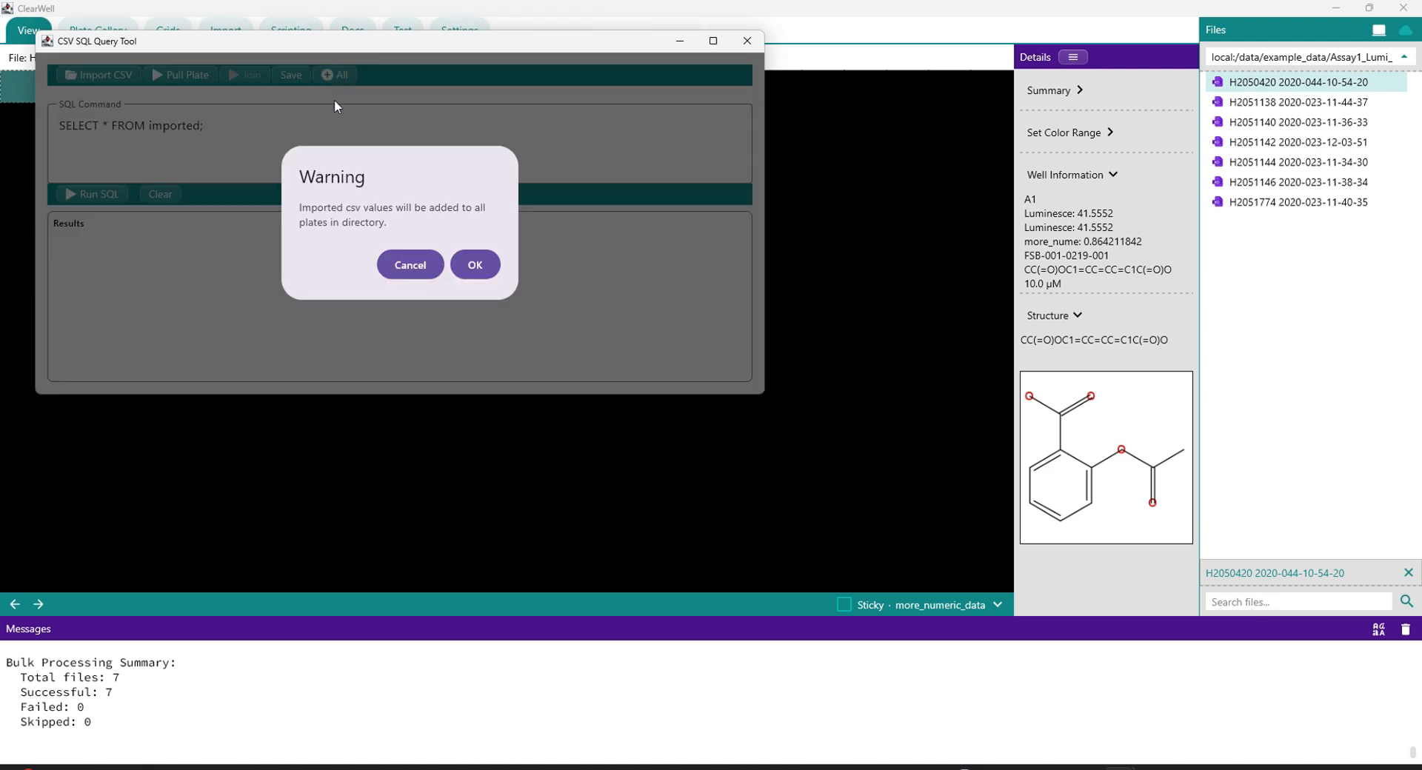
{"action": "left_click", "coordinate": [487, 270]}
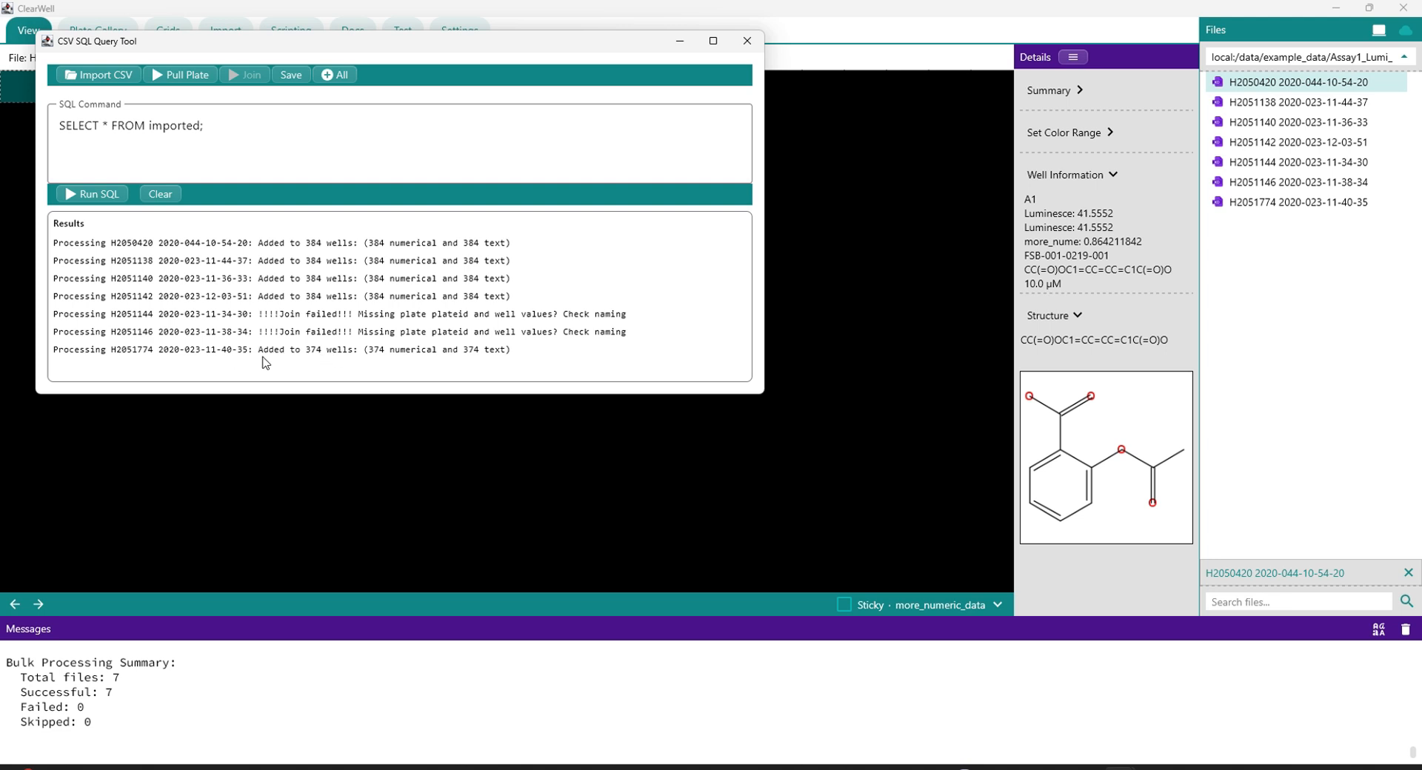
{"action": "left_click", "coordinate": [744, 43]}
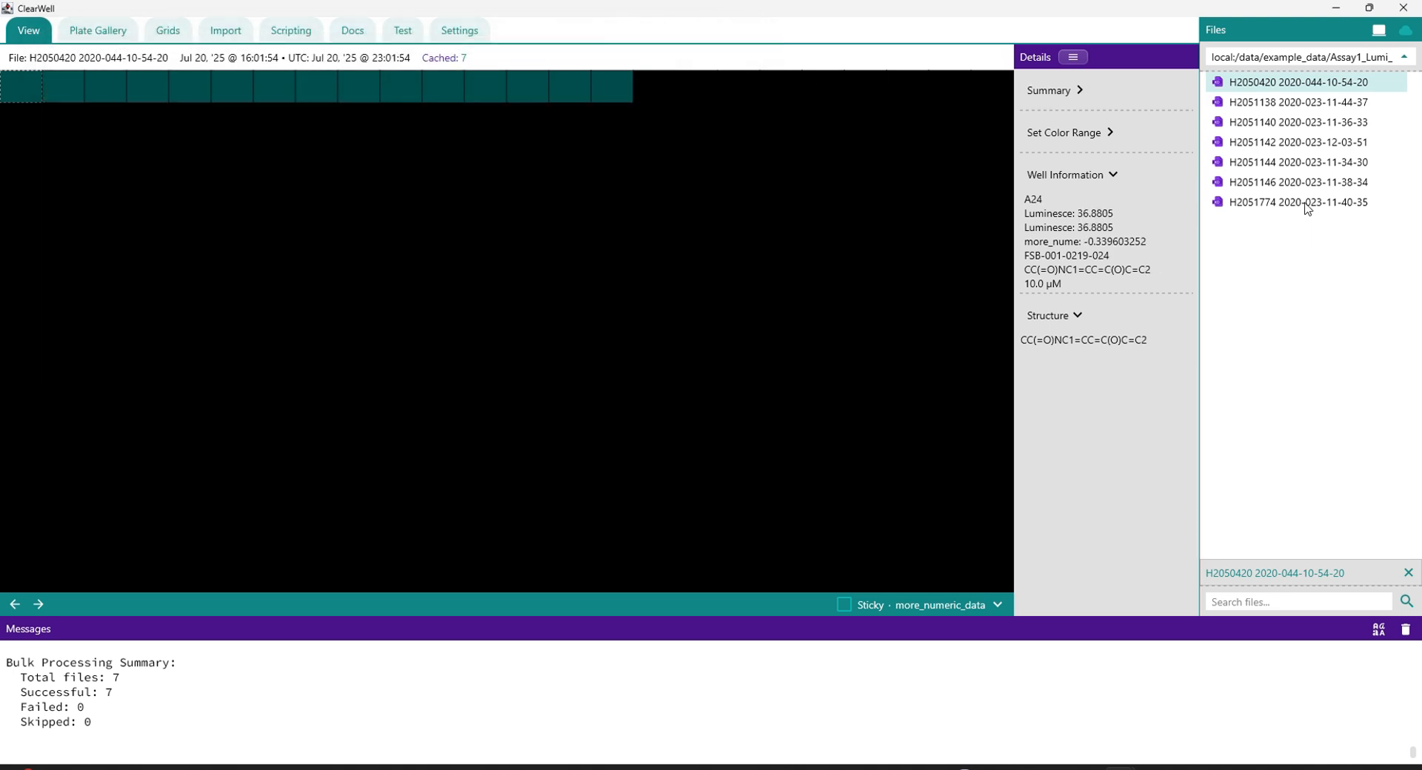
{"action": "left_click", "coordinate": [1305, 206]}
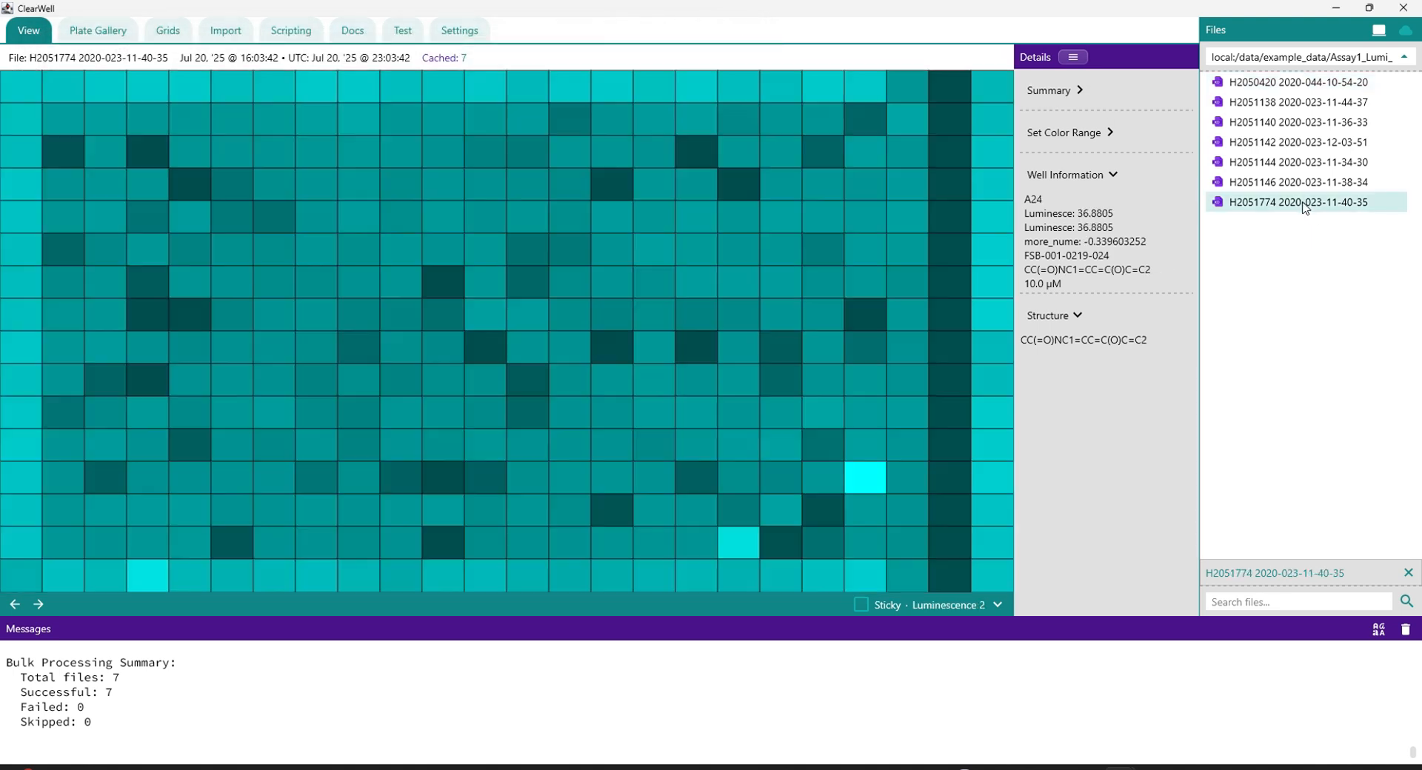
{"action": "left_click", "coordinate": [996, 603]}
{"action": "left_click", "coordinate": [971, 676]}
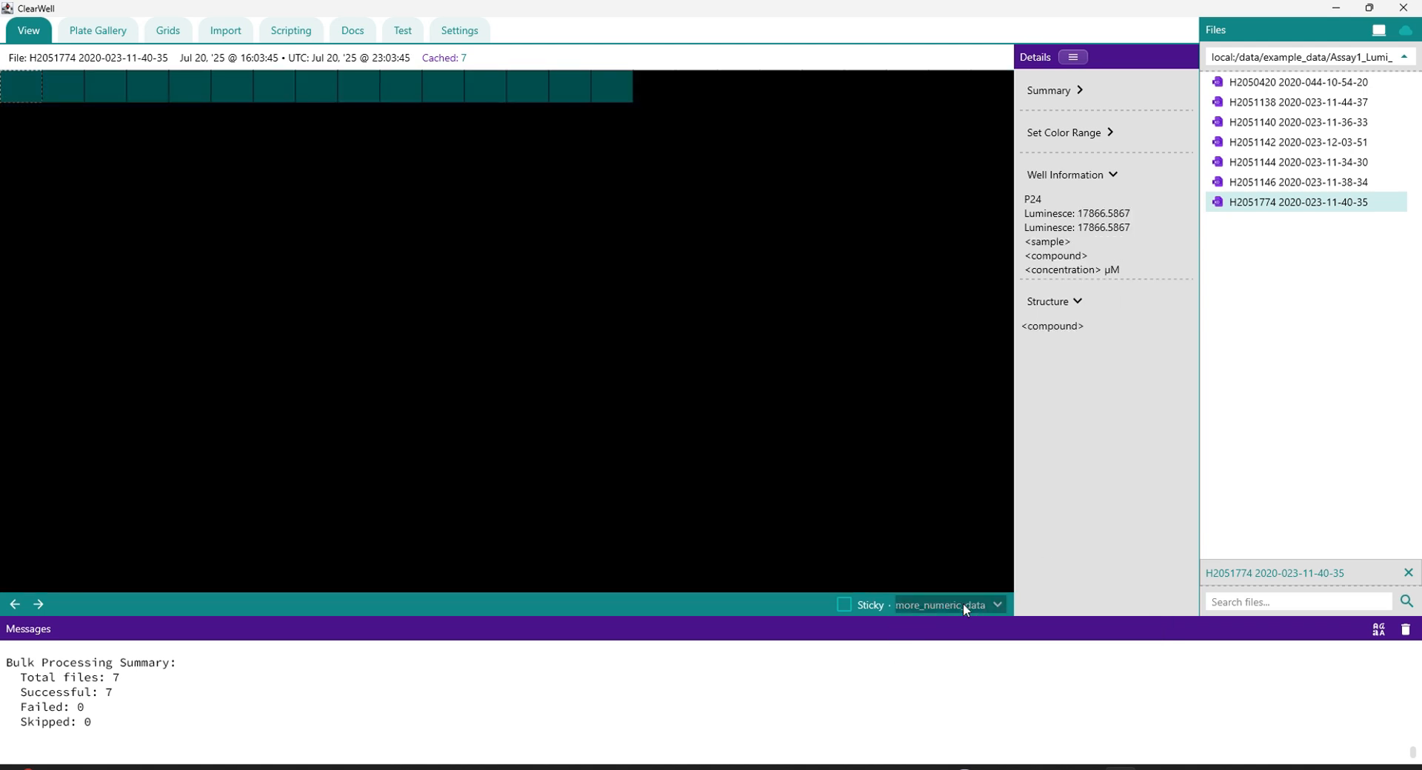
{"action": "left_click", "coordinate": [965, 606]}
{"action": "left_click", "coordinate": [963, 632]}
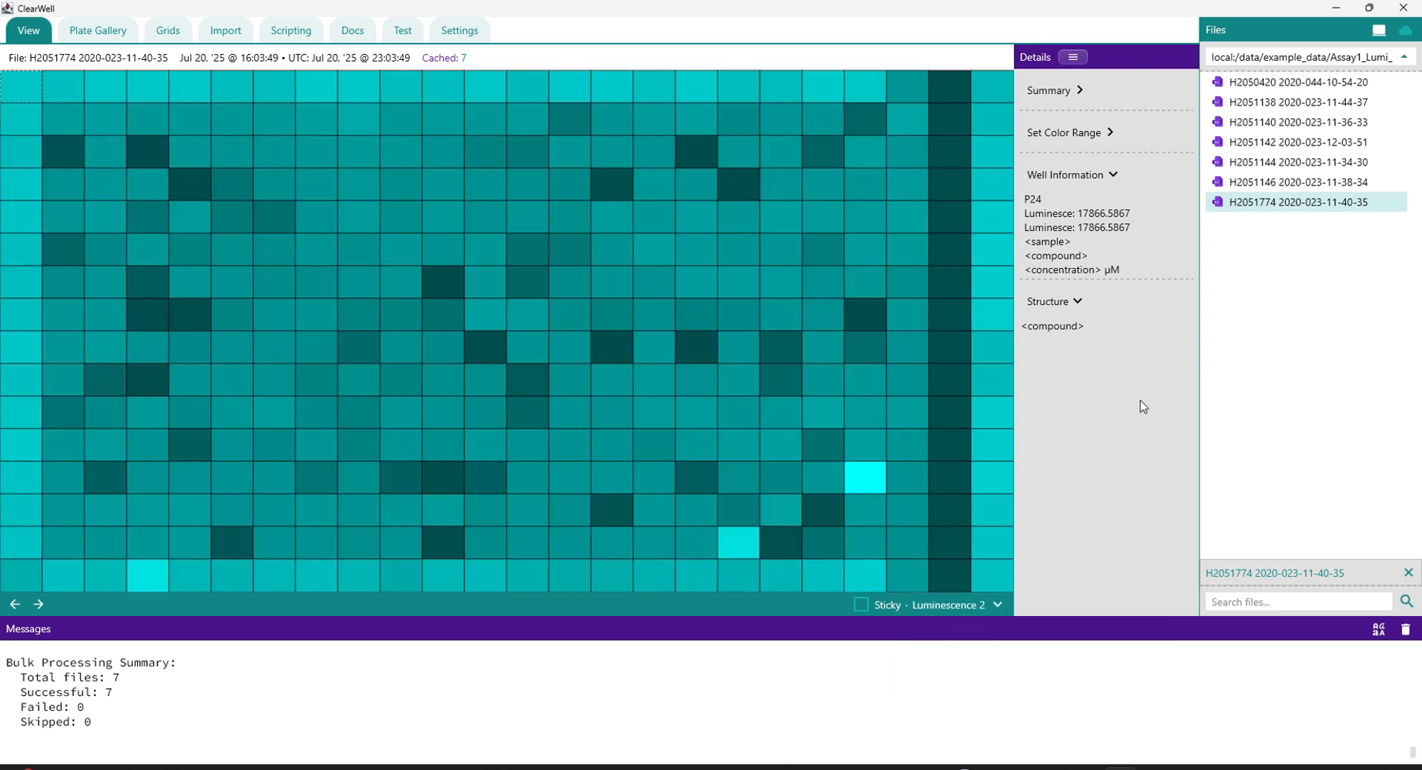
{"action": "left_click", "coordinate": [1093, 305]}
{"action": "left_click", "coordinate": [1093, 305]}
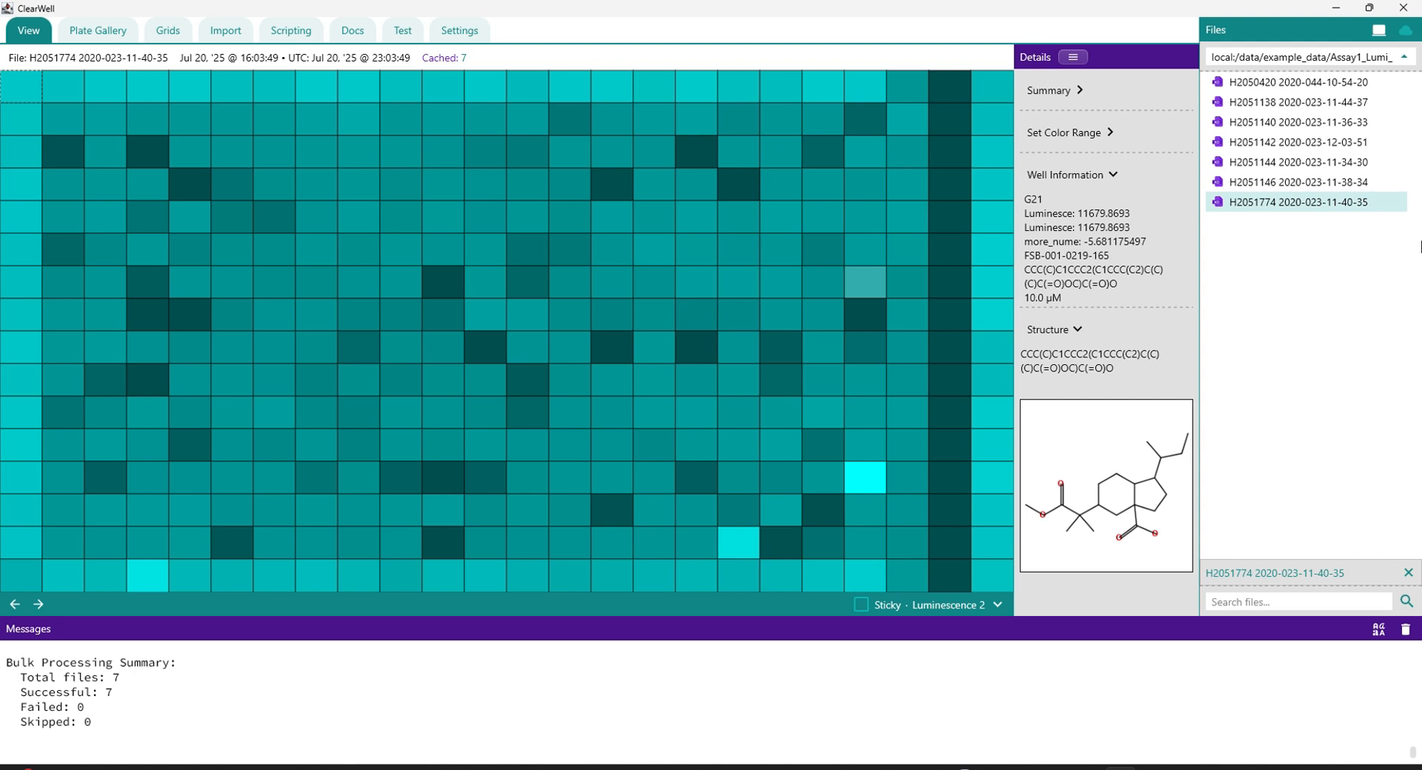
{"action": "left_click", "coordinate": [1072, 57]}
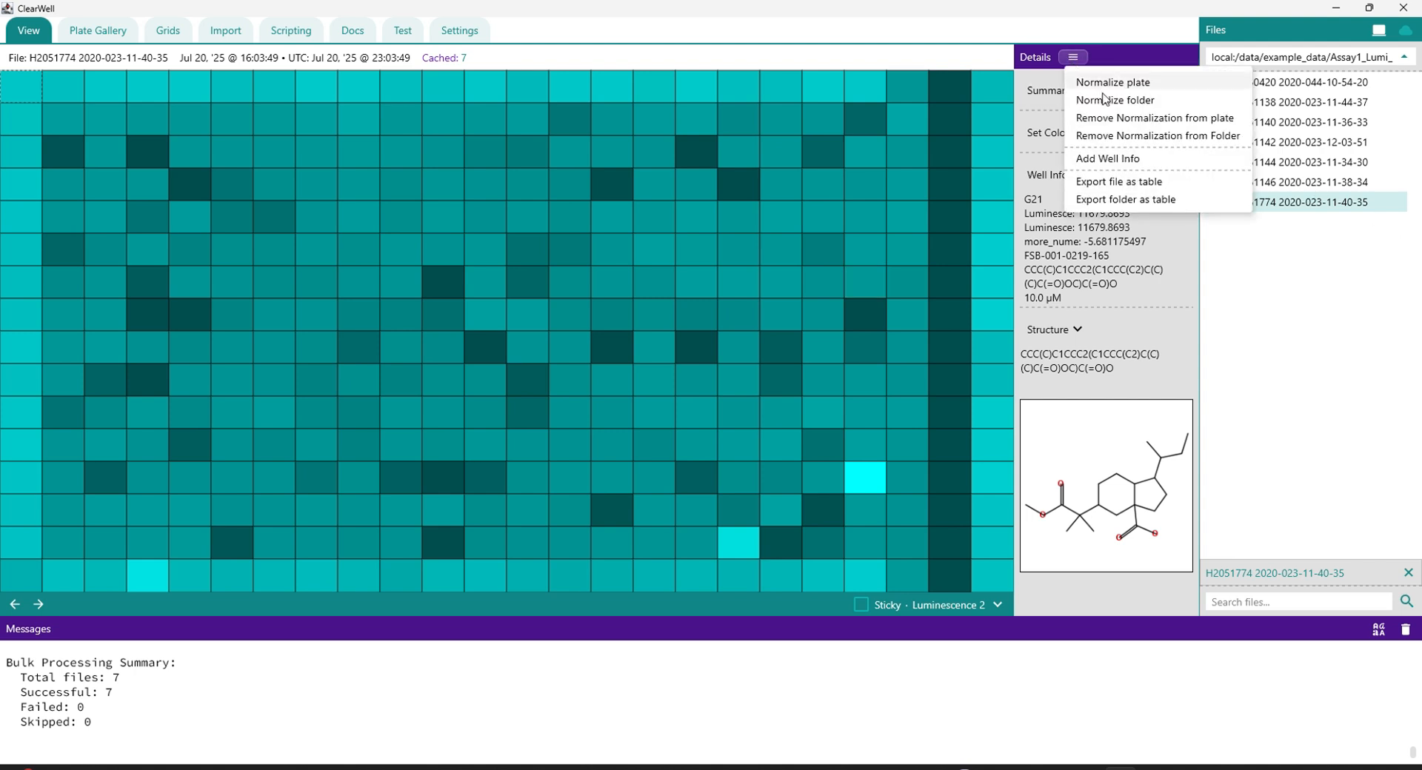
{"action": "left_click", "coordinate": [1118, 185]}
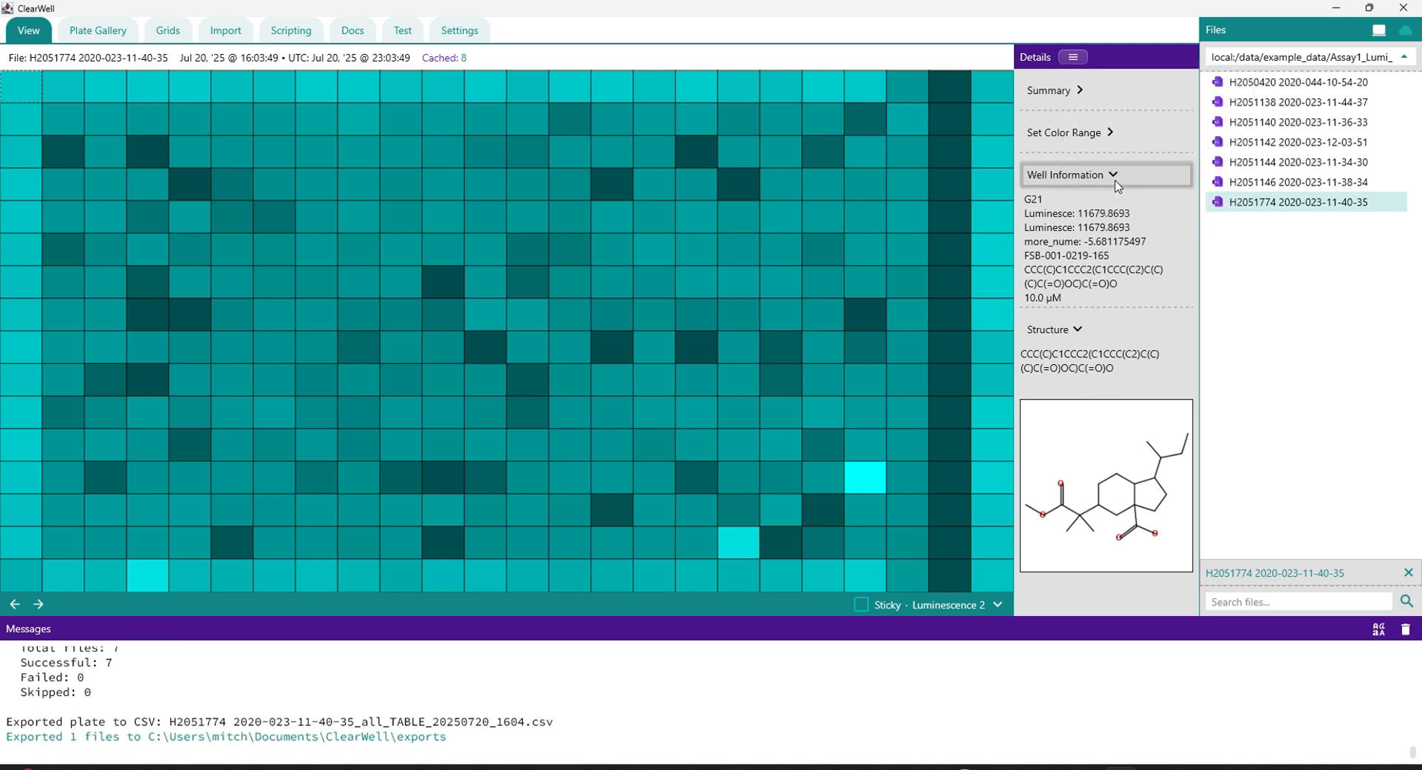